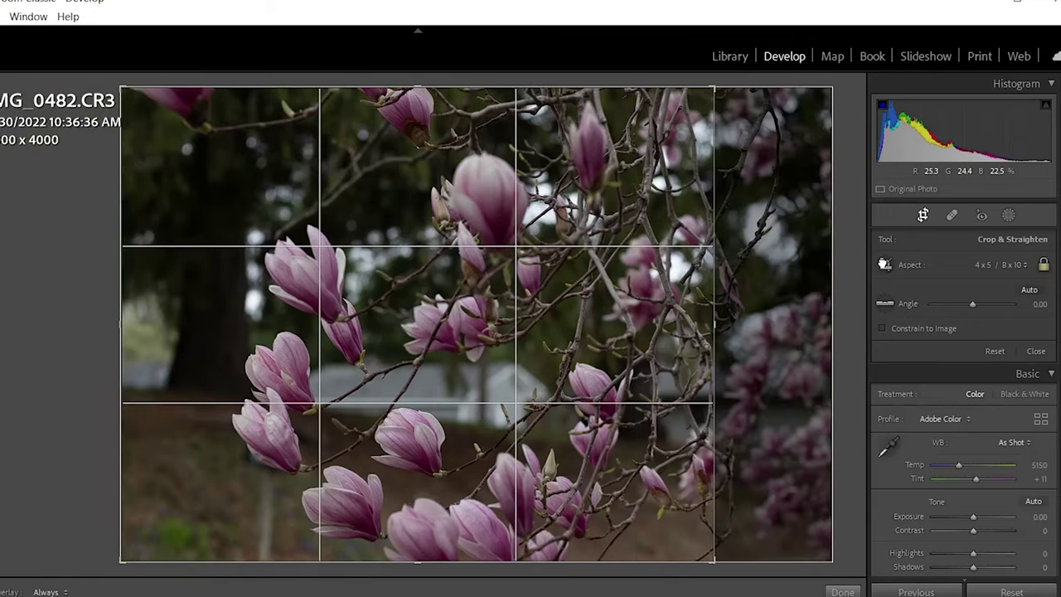
pyautogui.moveTo(400, 561); pyautogui.dragTo(403, 539)
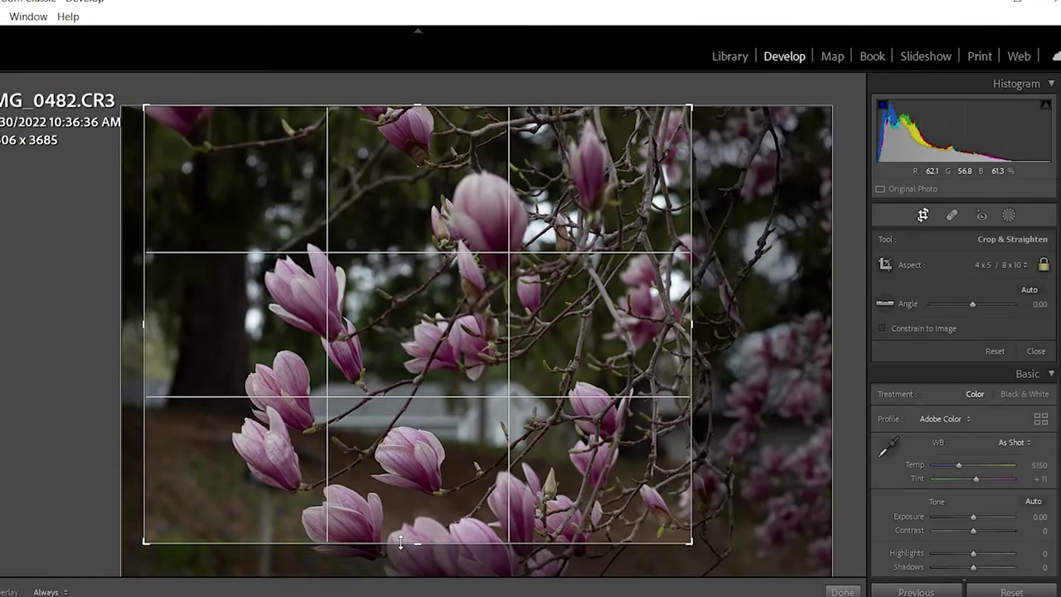
pyautogui.moveTo(604, 315); pyautogui.dragTo(909, 305)
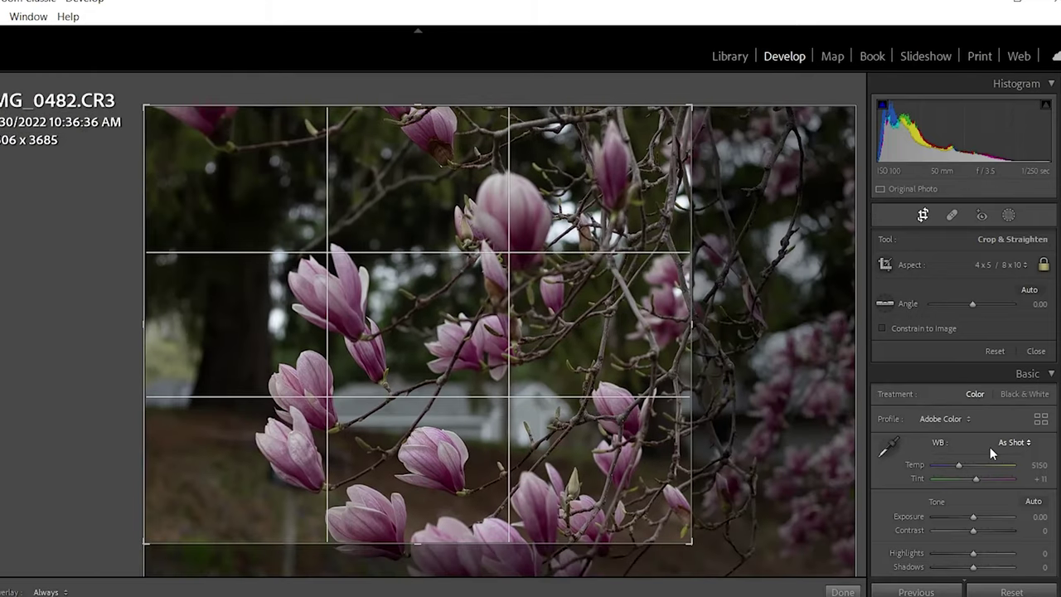
pyautogui.moveTo(692, 544); pyautogui.dragTo(687, 540)
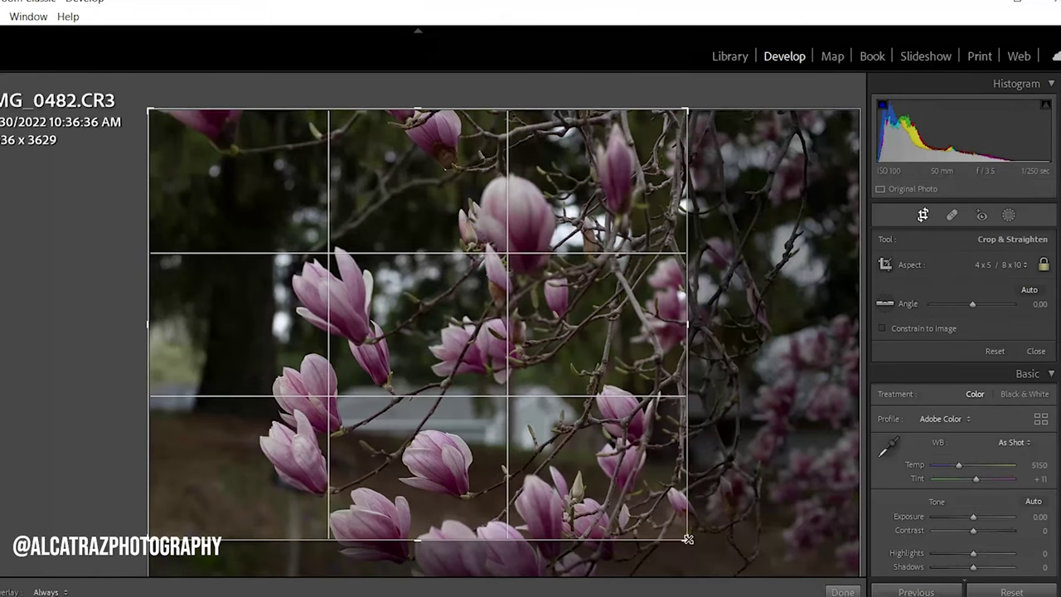
pyautogui.moveTo(687, 538); pyautogui.dragTo(701, 541)
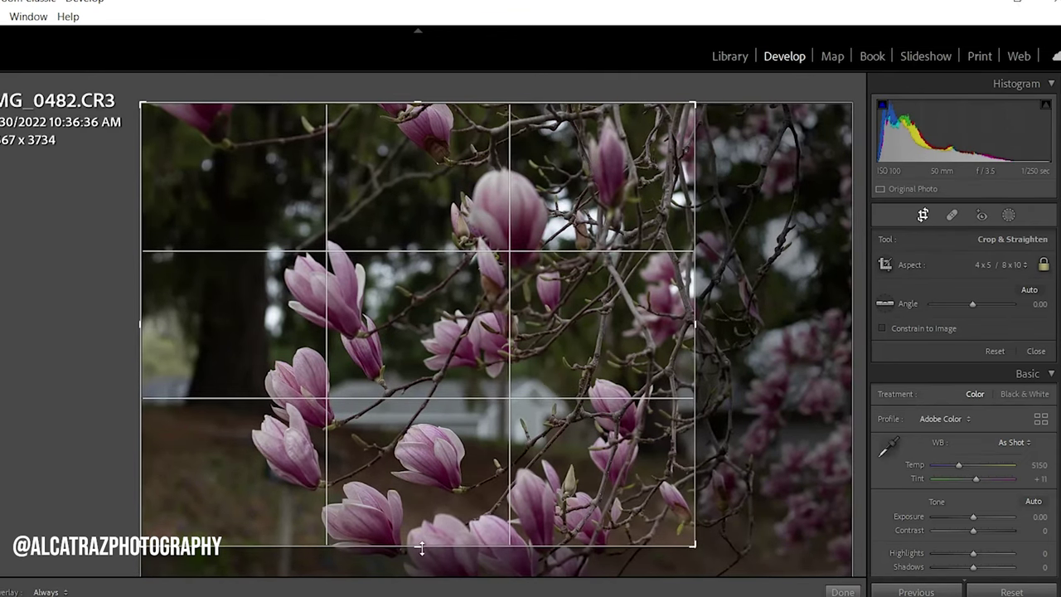
pyautogui.moveTo(419, 543); pyautogui.dragTo(419, 538)
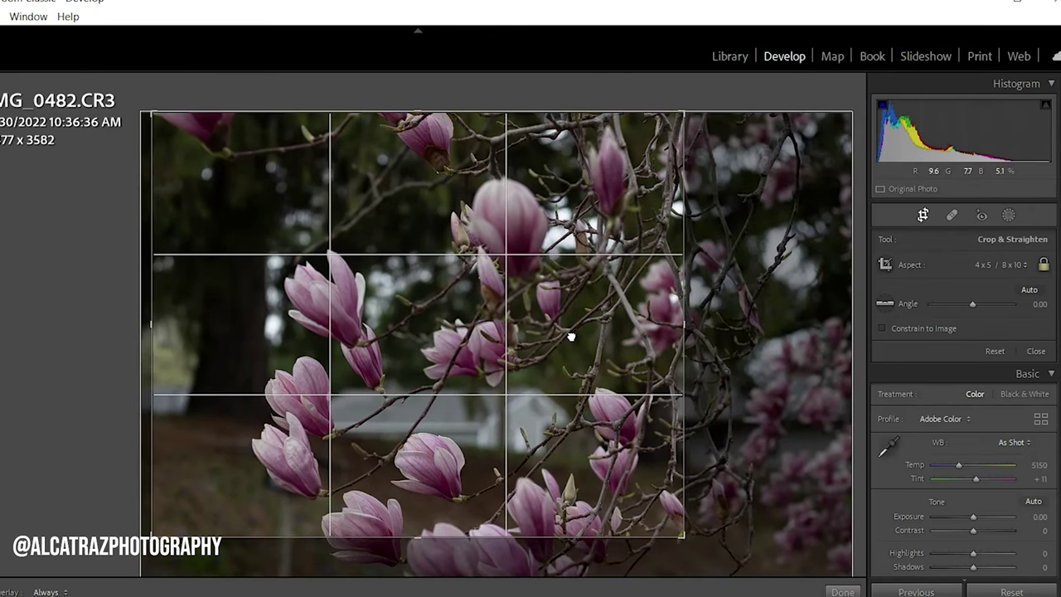
pyautogui.moveTo(569, 336); pyautogui.dragTo(638, 348)
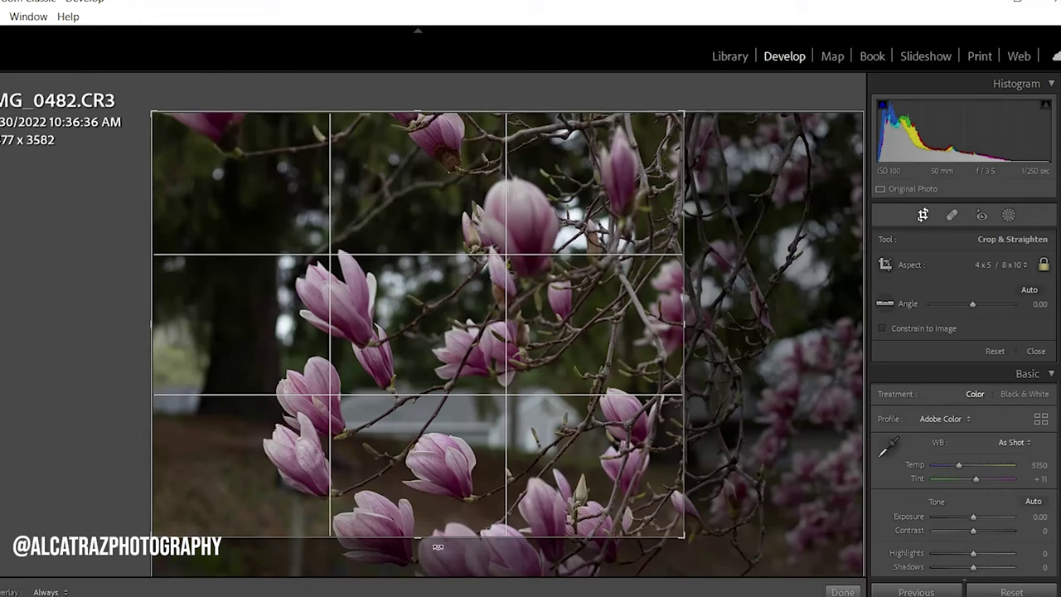
pyautogui.moveTo(425, 537); pyautogui.dragTo(422, 535)
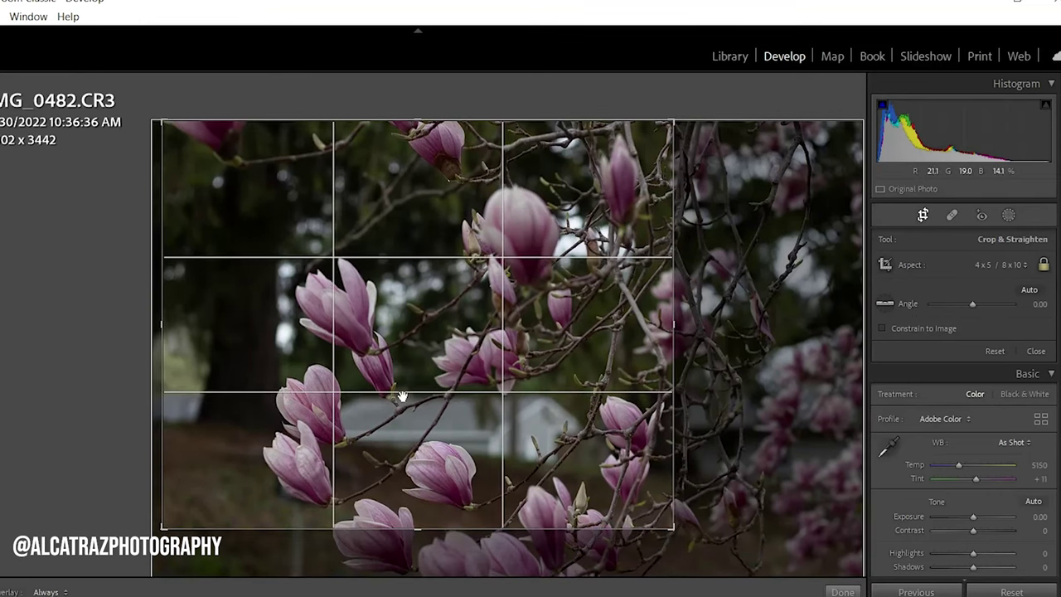
pyautogui.moveTo(505, 359); pyautogui.dragTo(514, 362)
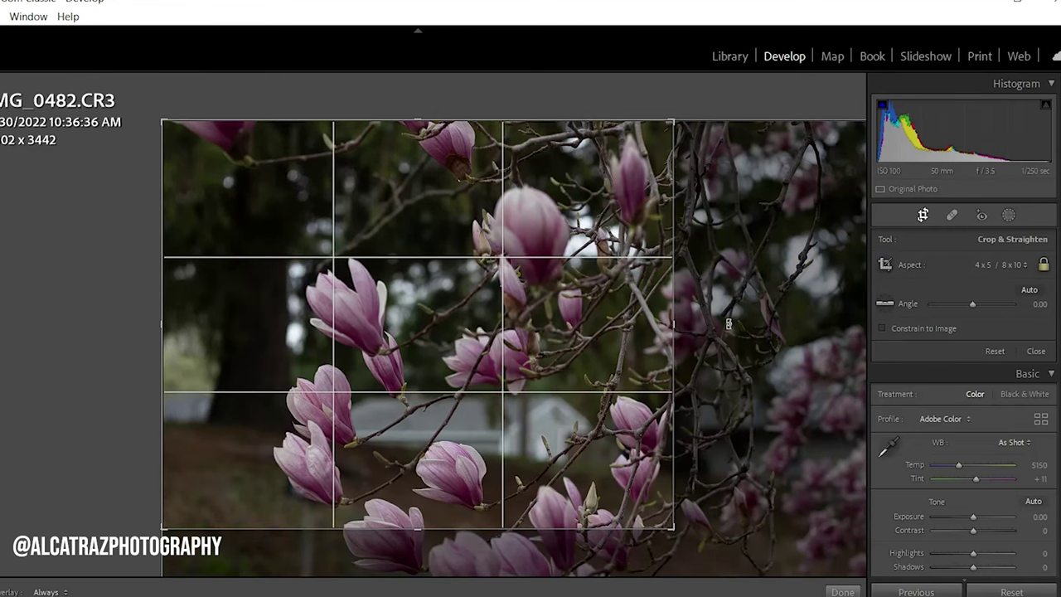
pyautogui.moveTo(675, 529); pyautogui.dragTo(723, 559)
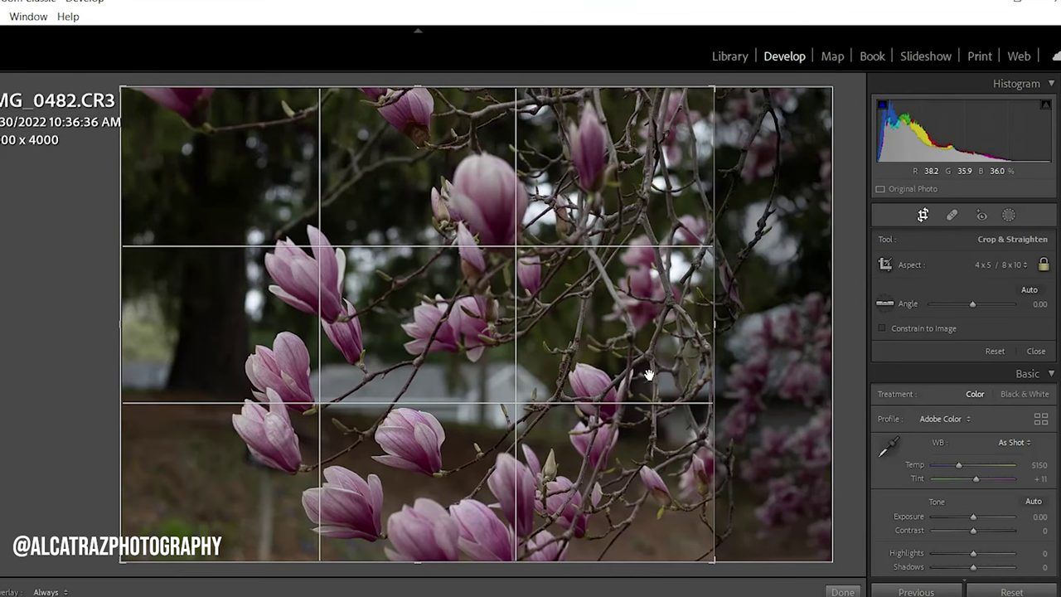
# Crop the photo at the 4 x 5 ratio to about 3626 pixels high, framing the magnolia blossoms, and apply the crop
pyautogui.moveTo(712, 324); pyautogui.dragTo(696, 333)
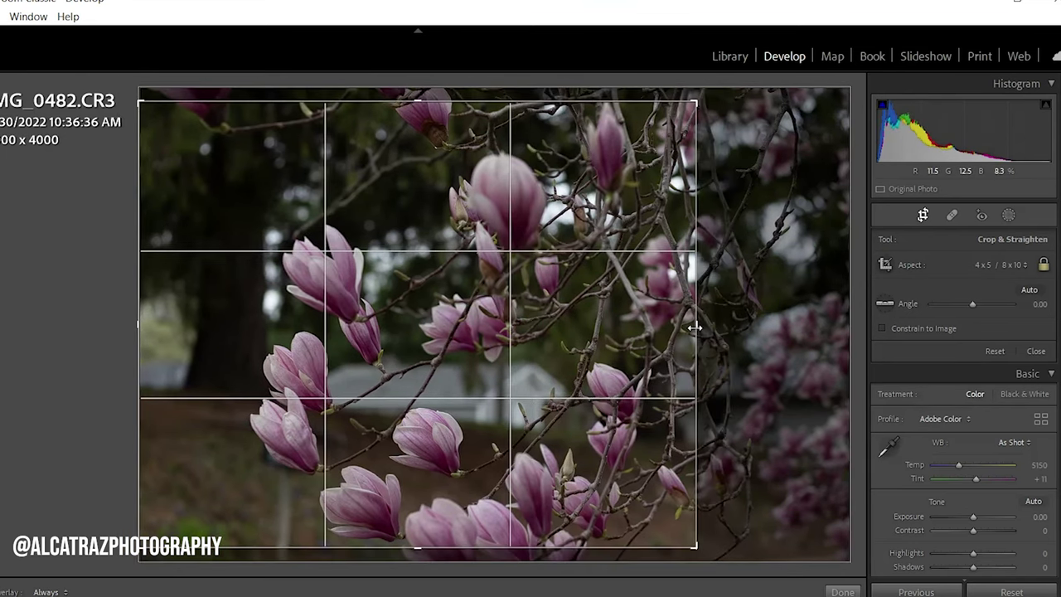
pyautogui.moveTo(579, 337); pyautogui.dragTo(611, 353)
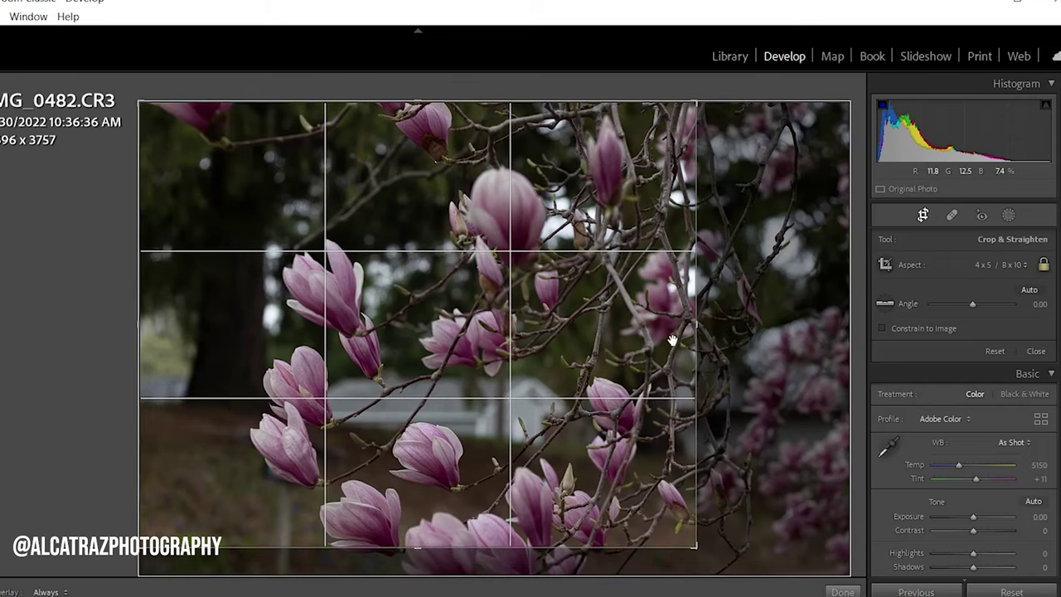
pyautogui.moveTo(699, 328); pyautogui.dragTo(670, 330)
pyautogui.moveTo(579, 321); pyautogui.dragTo(584, 336)
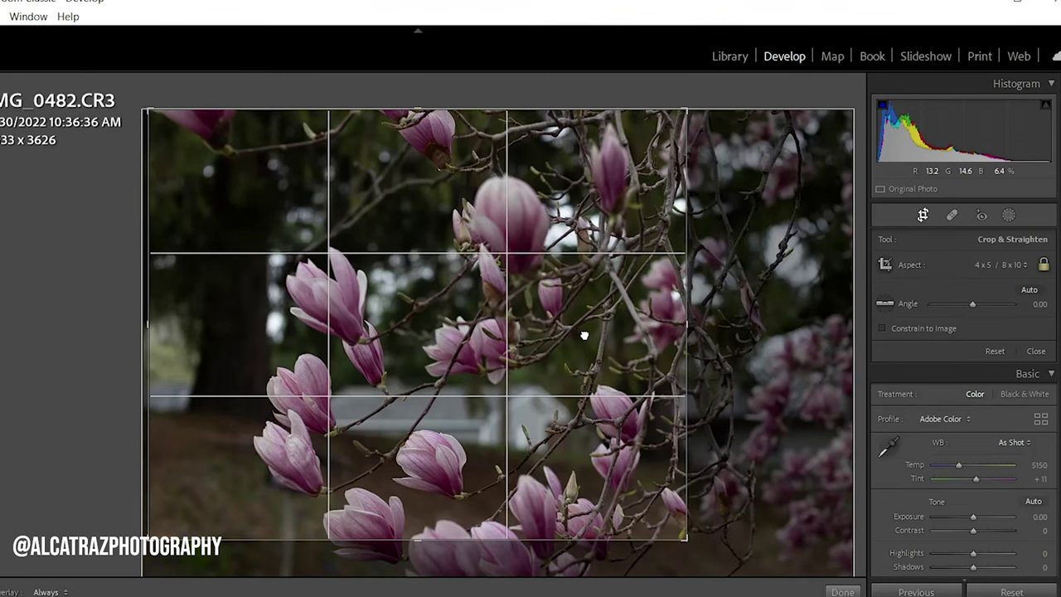
pyautogui.press('Return')
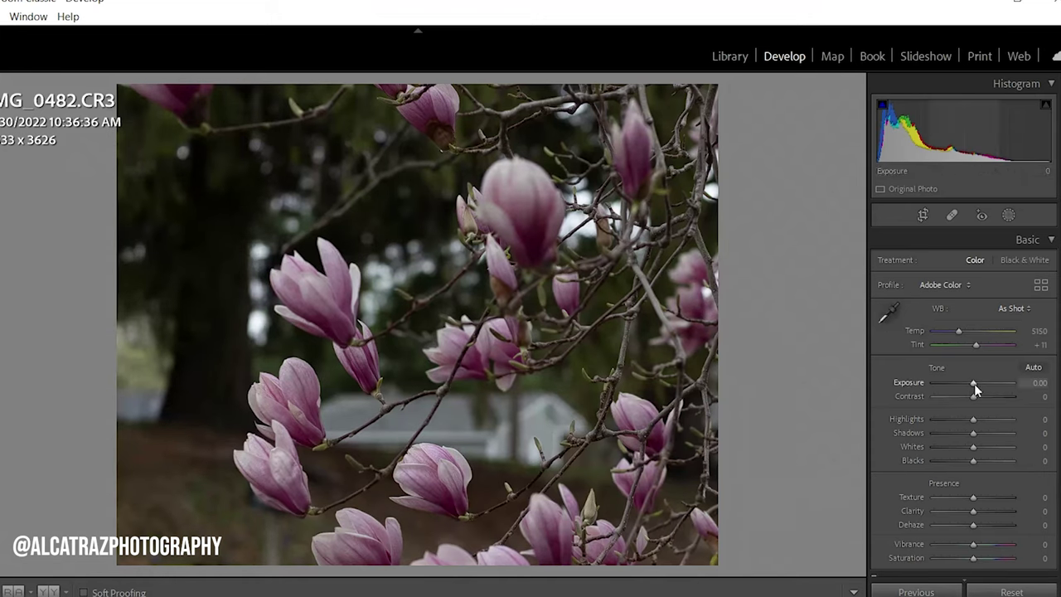
# Adjust the basic tone: Exposure +0.44, Contrast -51, Highlights +30, Shadows -5, Whites -23 and Blacks +39
pyautogui.moveTo(974, 383); pyautogui.dragTo(977, 382)
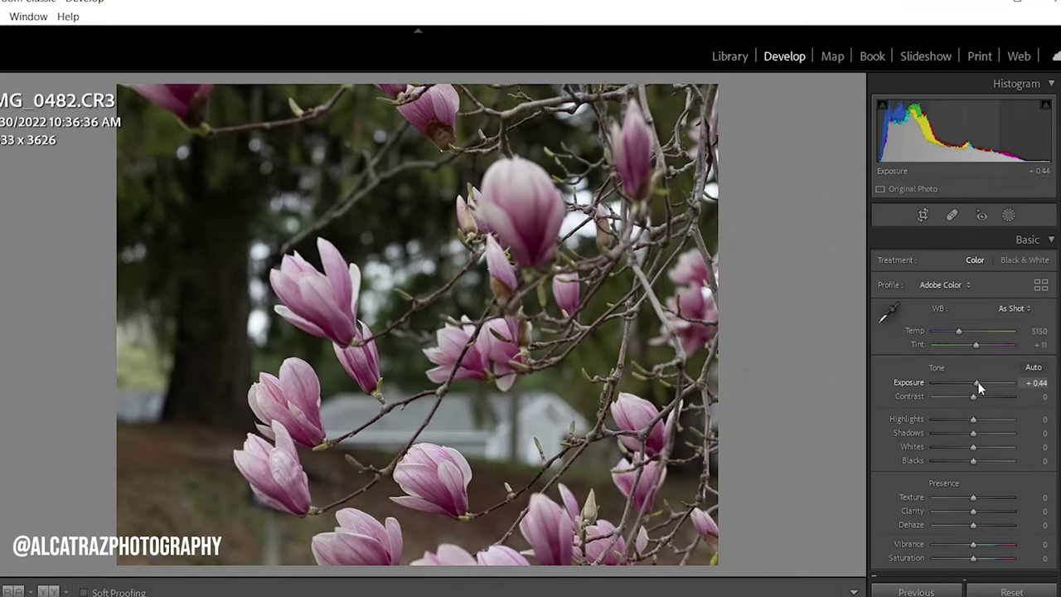
pyautogui.moveTo(973, 397); pyautogui.dragTo(985, 423)
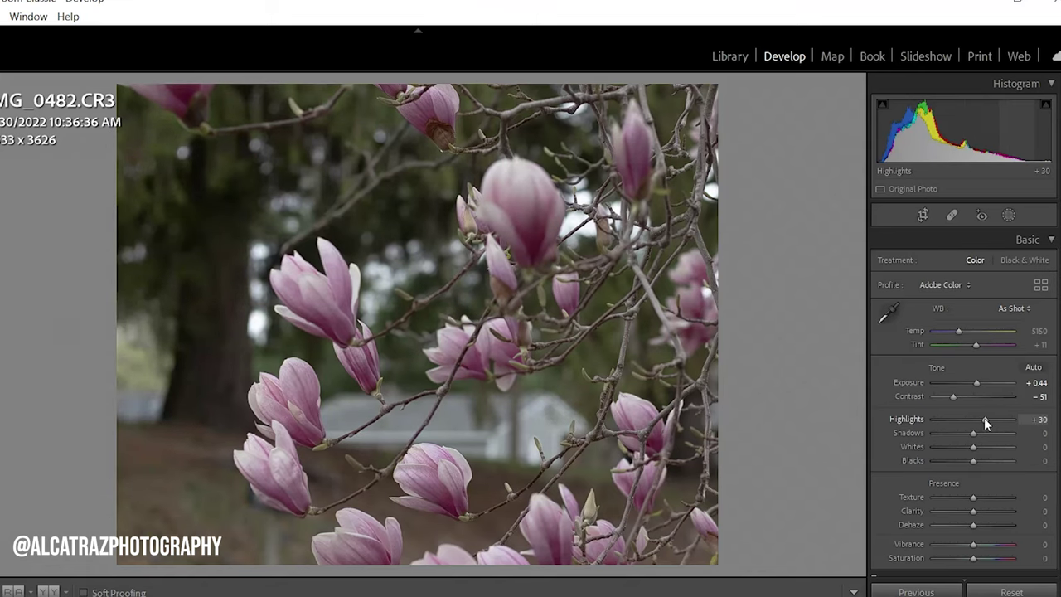
pyautogui.moveTo(973, 433); pyautogui.dragTo(963, 453)
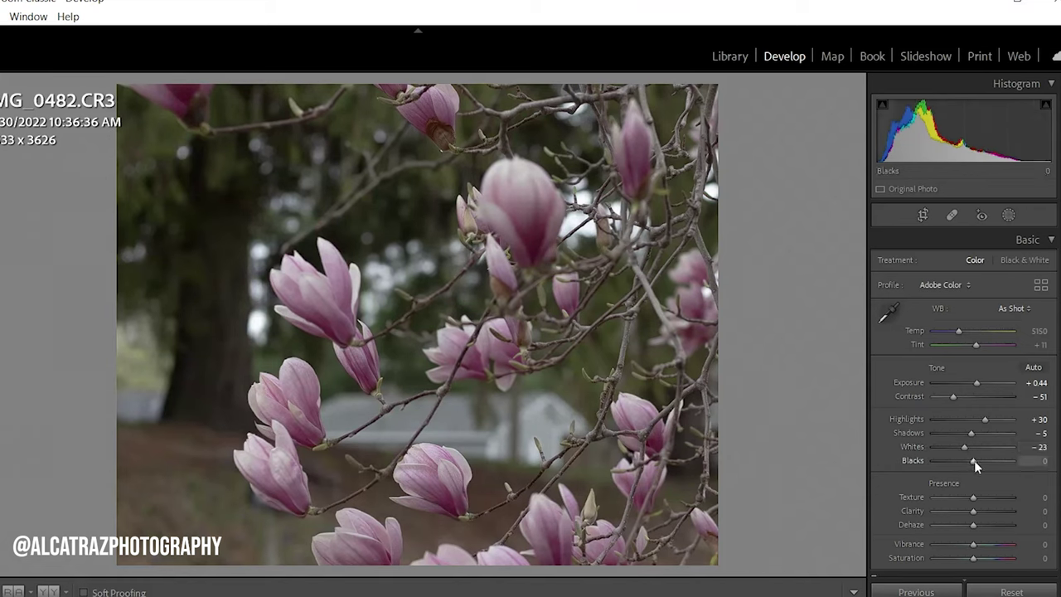
pyautogui.moveTo(974, 460); pyautogui.dragTo(989, 461)
# Soften the photo's presence with Texture -12 and Clarity -12, and set Vibrance to +12
pyautogui.scroll(-3, 964, 406)
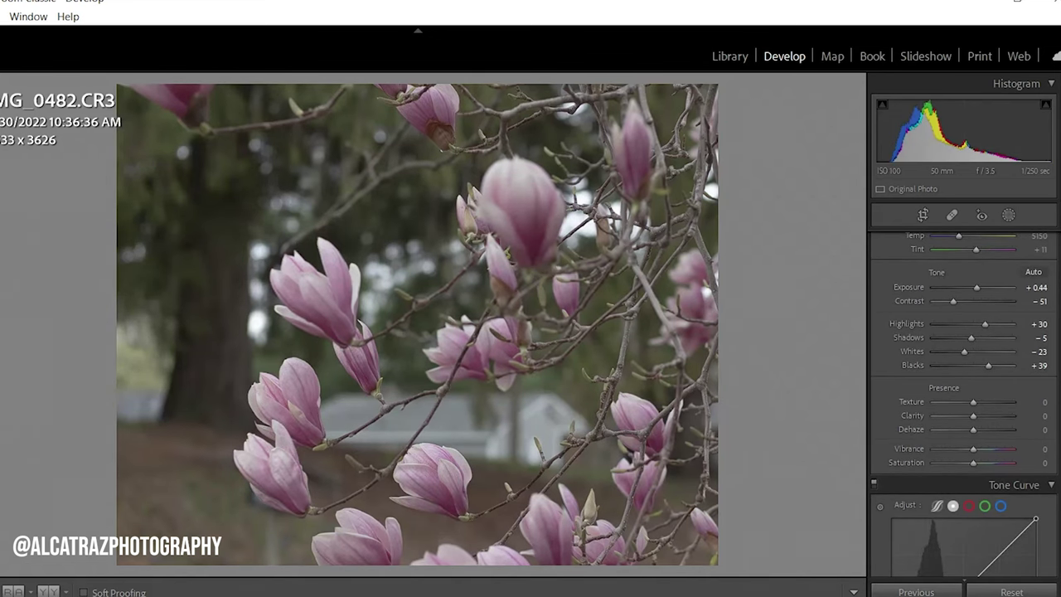
pyautogui.press('F7')
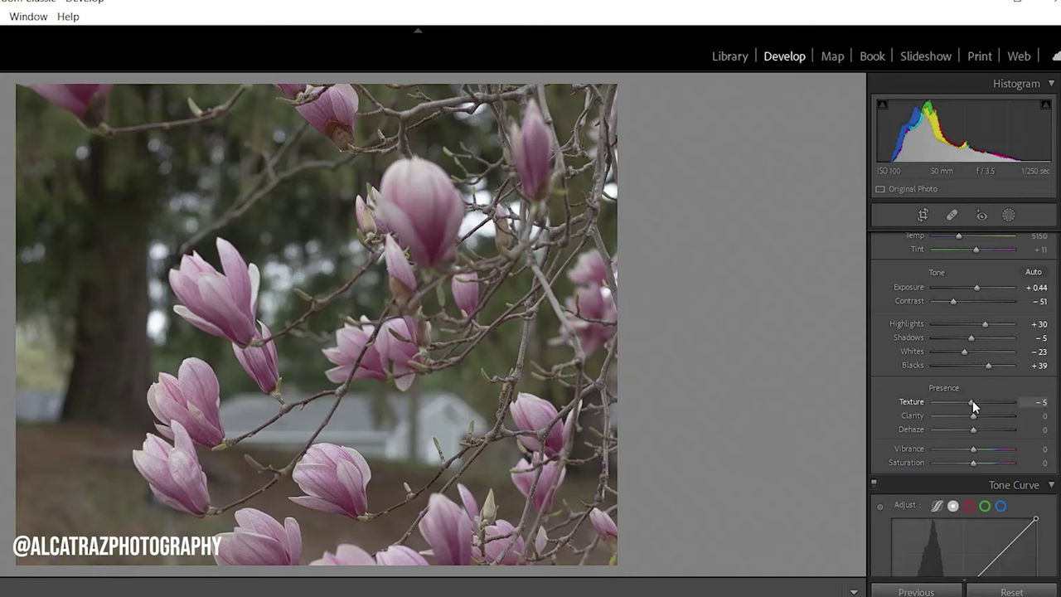
pyautogui.moveTo(970, 400); pyautogui.dragTo(967, 413)
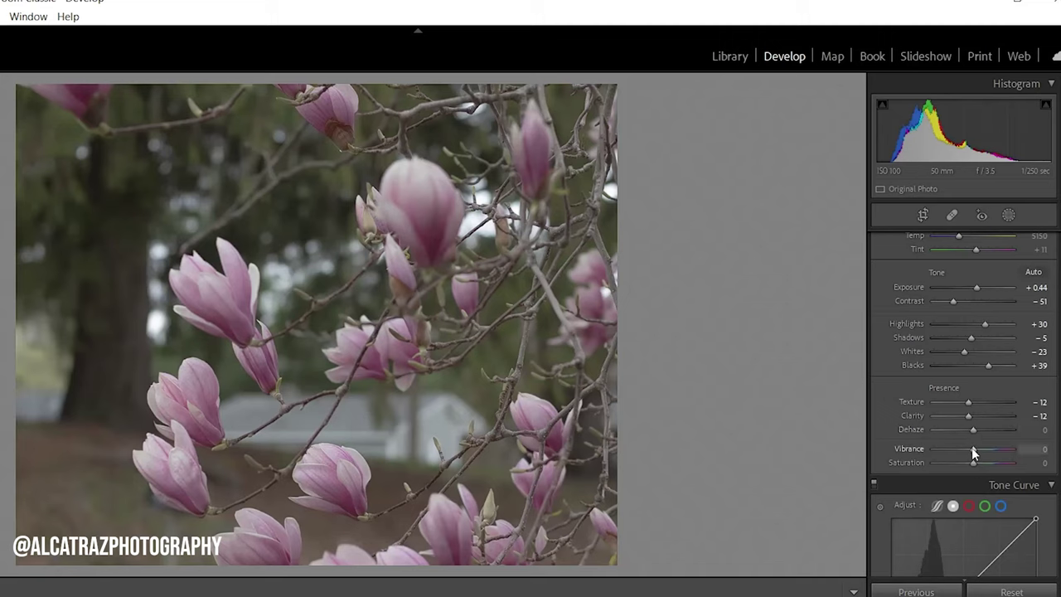
pyautogui.moveTo(971, 447); pyautogui.dragTo(976, 449)
# Shape a faded S-shaped tone curve with points at 0/37, 62/54 and 132/132, a slightly raised upper point and the white end at 255/233
pyautogui.scroll(-5, 976, 448)
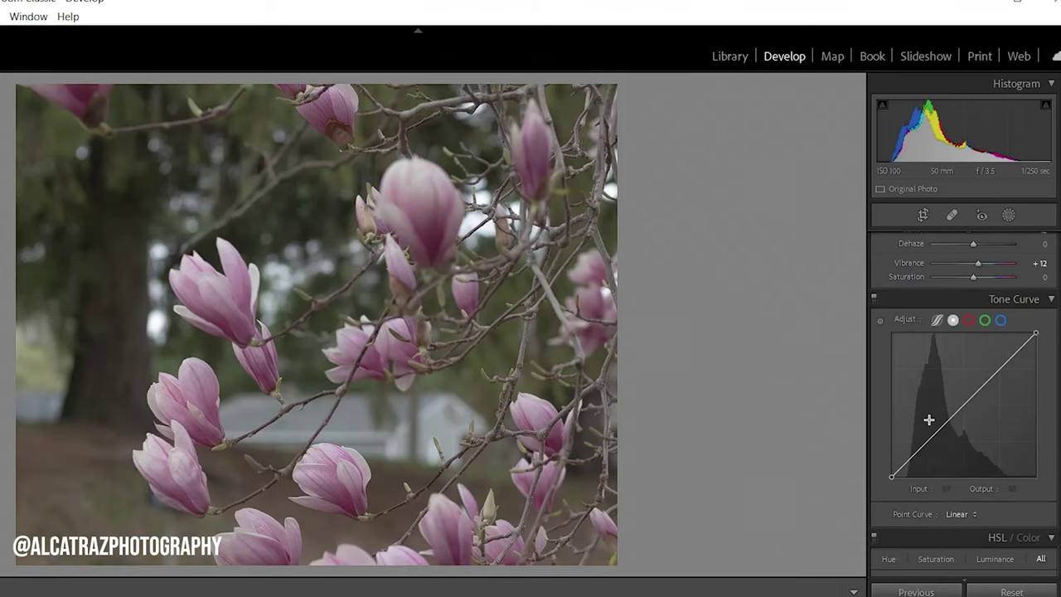
pyautogui.click(966, 404)
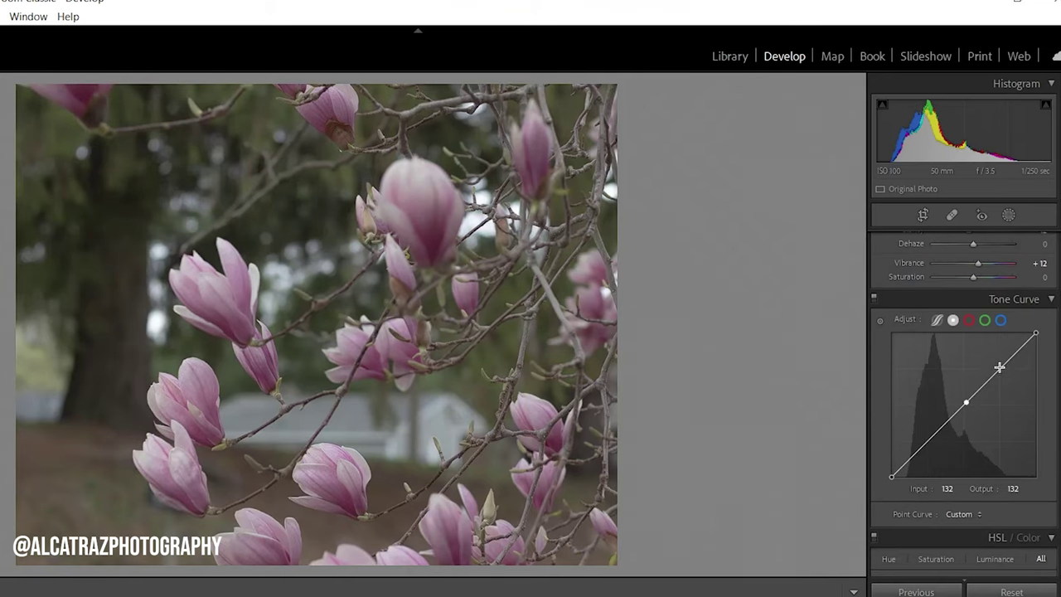
pyautogui.click(999, 369)
pyautogui.moveTo(926, 441); pyautogui.dragTo(926, 445)
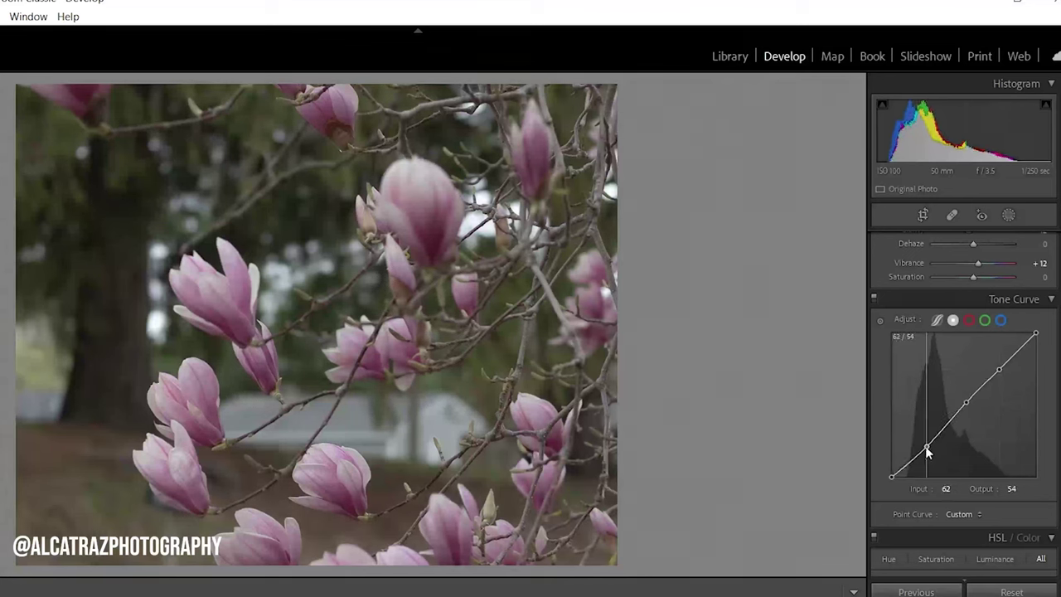
pyautogui.moveTo(892, 477); pyautogui.dragTo(885, 457)
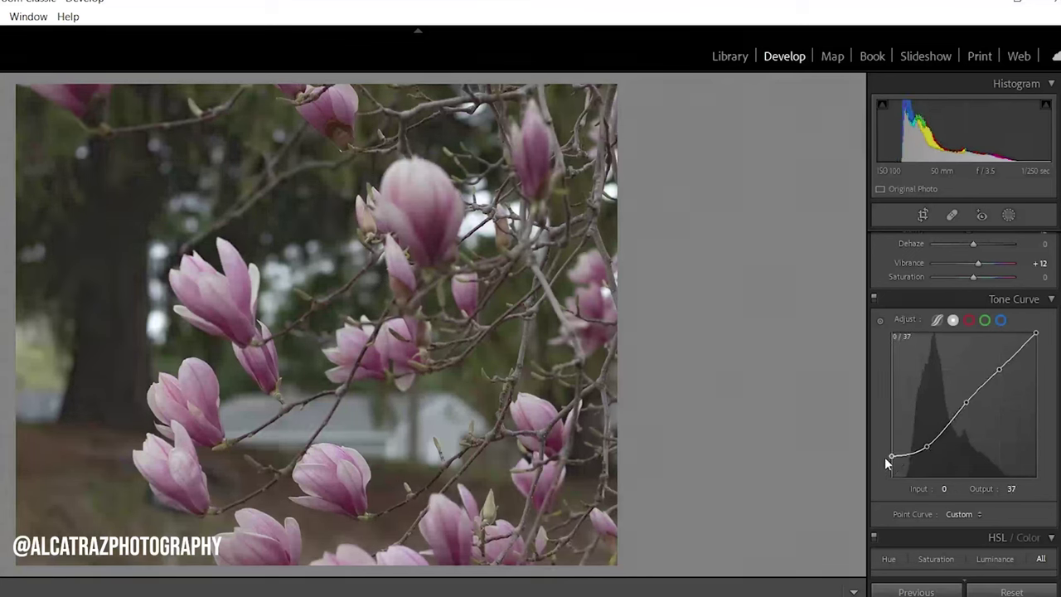
pyautogui.moveTo(997, 373); pyautogui.dragTo(998, 367)
pyautogui.moveTo(1033, 336); pyautogui.dragTo(1038, 348)
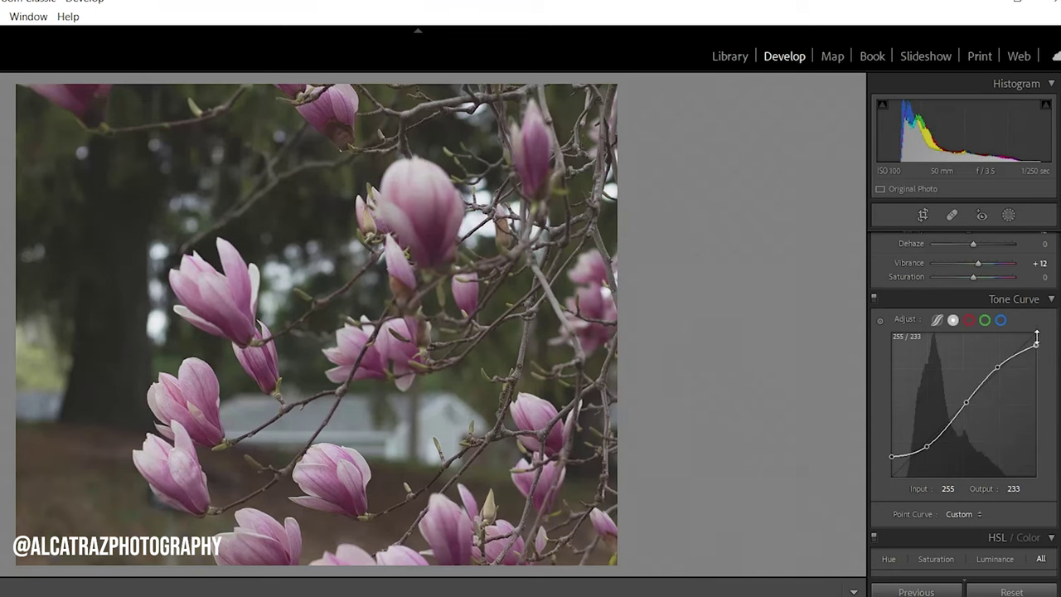
# Calibrate the primaries: Blue Hue -28, Saturation +12; Green Hue +100, Saturation +49; Red Hue -58, Saturation -11
pyautogui.scroll(-10, 962, 397)
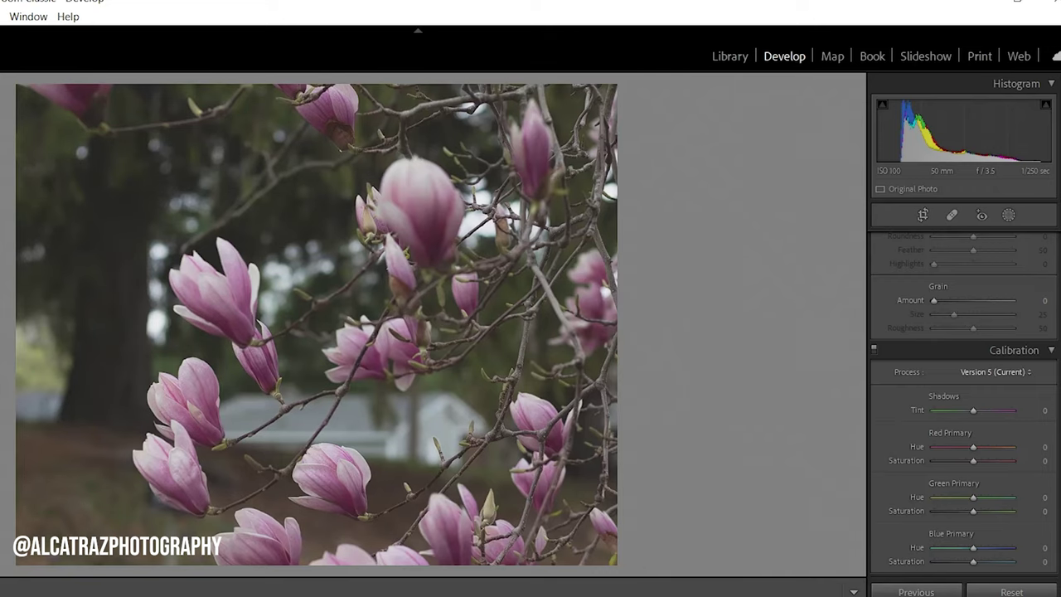
pyautogui.moveTo(972, 547)
pyautogui.mouseDown()
pyautogui.moveTo(961, 545)
pyautogui.moveTo(978, 567)
pyautogui.mouseUp()
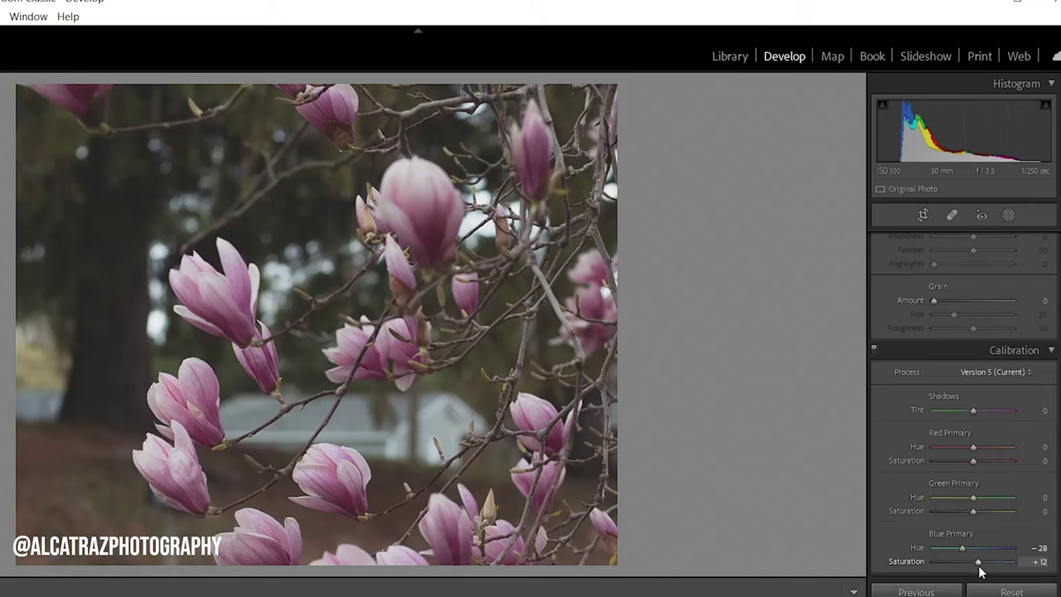
pyautogui.moveTo(972, 498); pyautogui.dragTo(992, 509)
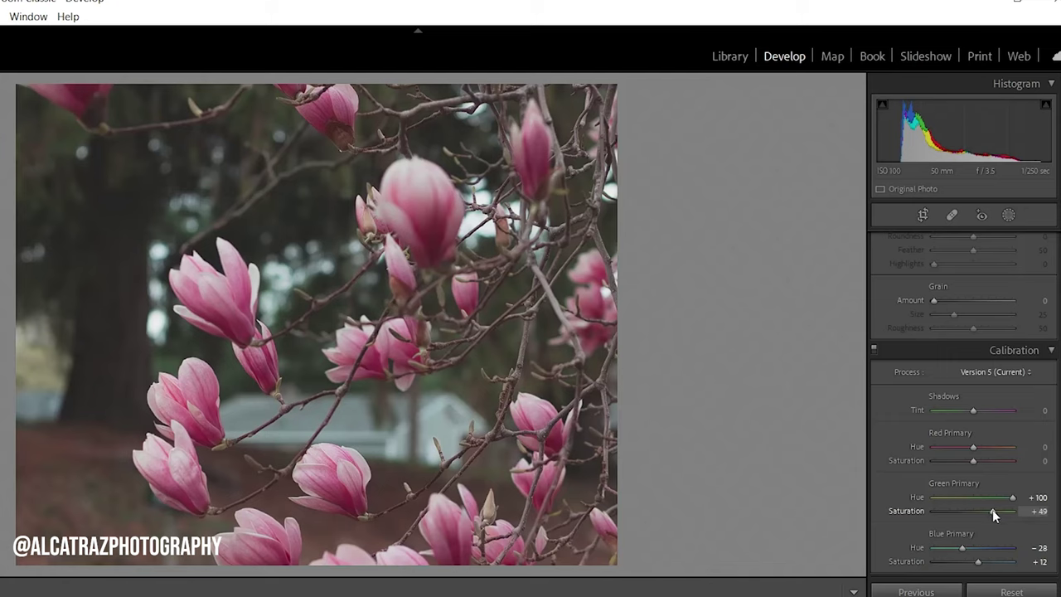
pyautogui.moveTo(974, 446); pyautogui.dragTo(951, 452)
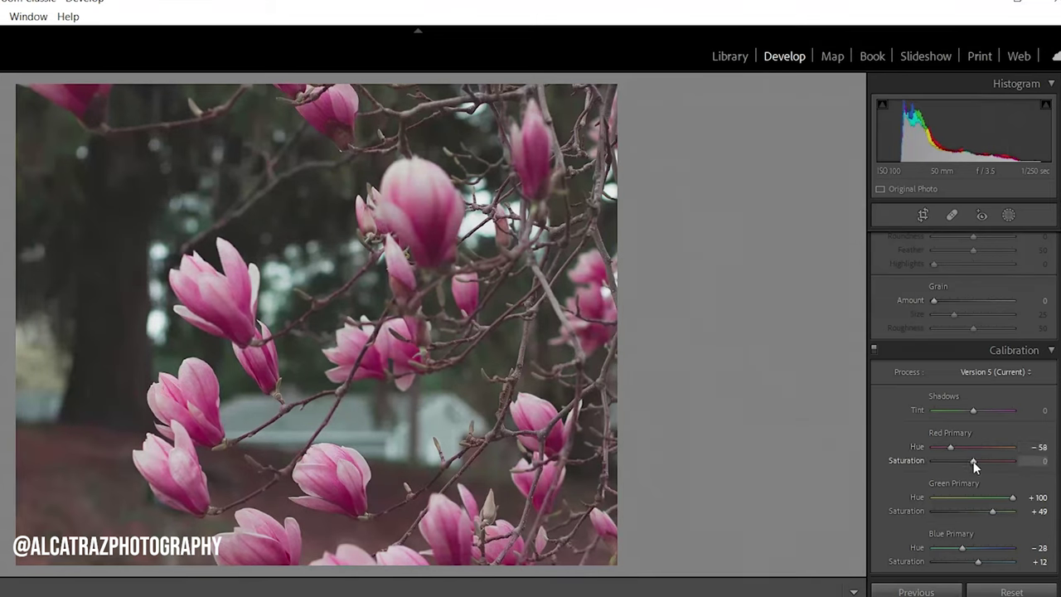
pyautogui.moveTo(972, 464); pyautogui.dragTo(968, 463)
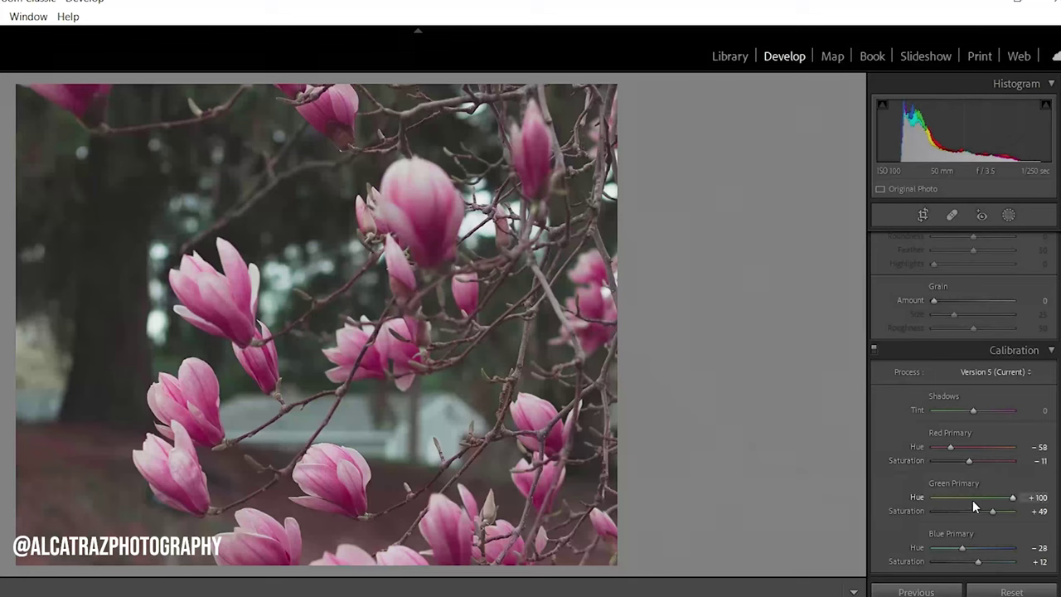
# Apply the automatic Upright perspective correction to the photo
pyautogui.scroll(5, 974, 505)
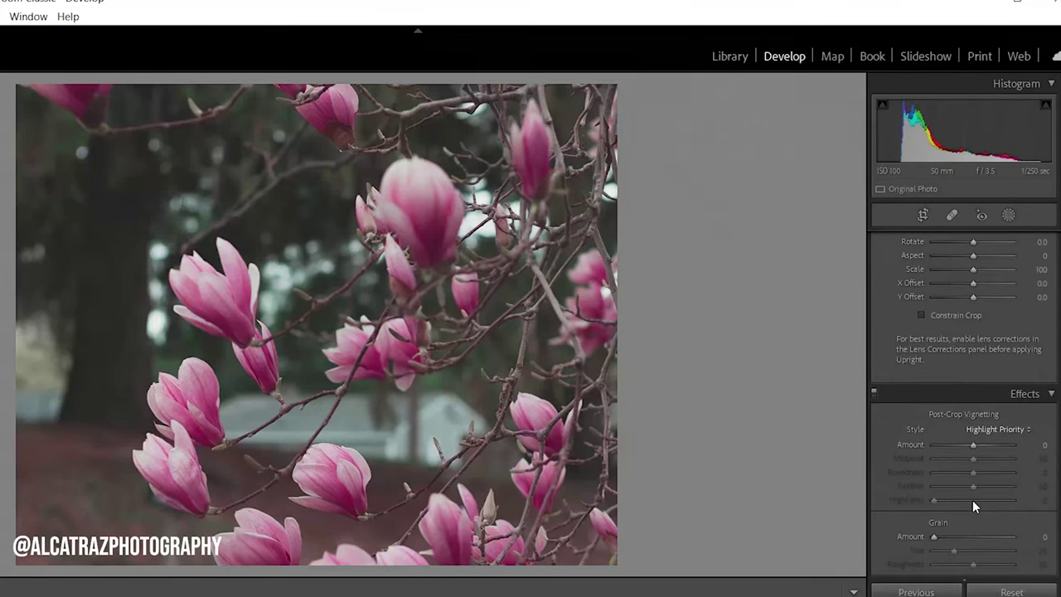
pyautogui.scroll(4, 973, 500)
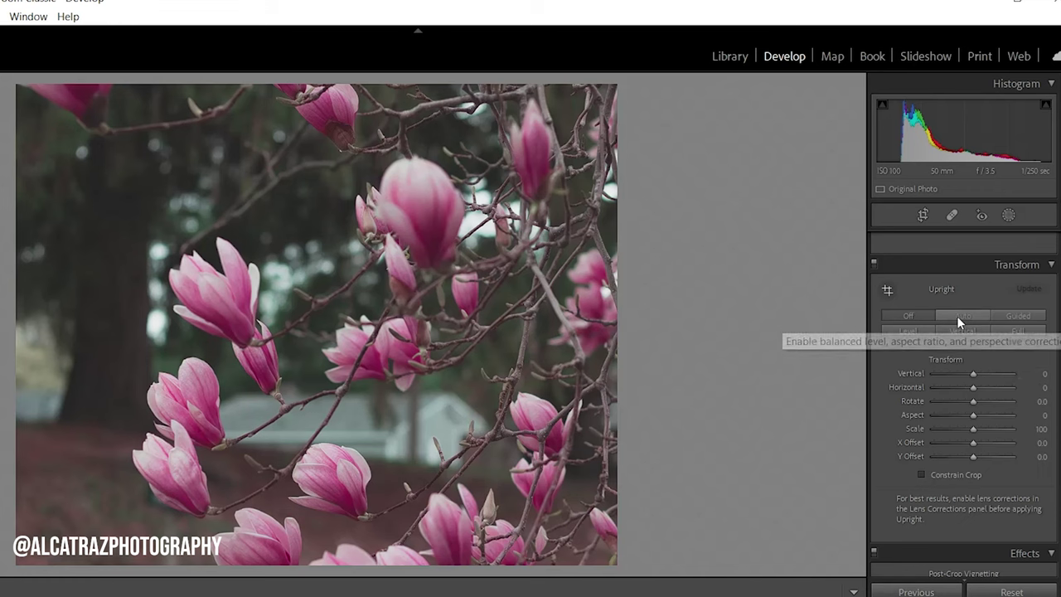
pyautogui.scroll(4, 965, 404)
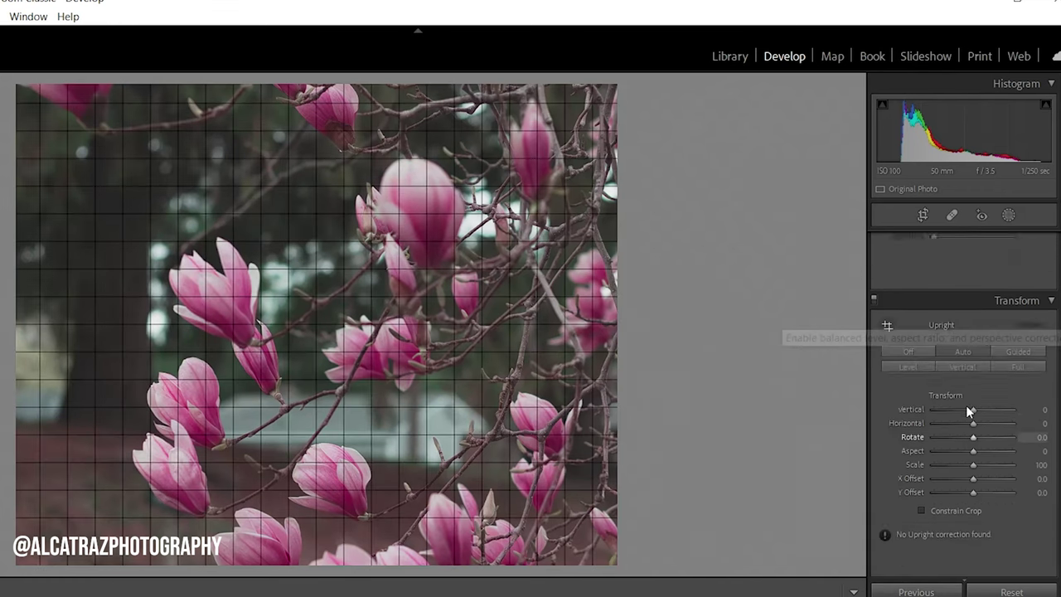
# Enable chromatic aberration removal and lens profile corrections, and set the sharpening Amount to 0
pyautogui.click(882, 335)
pyautogui.click(882, 348)
pyautogui.scroll(3, 952, 384)
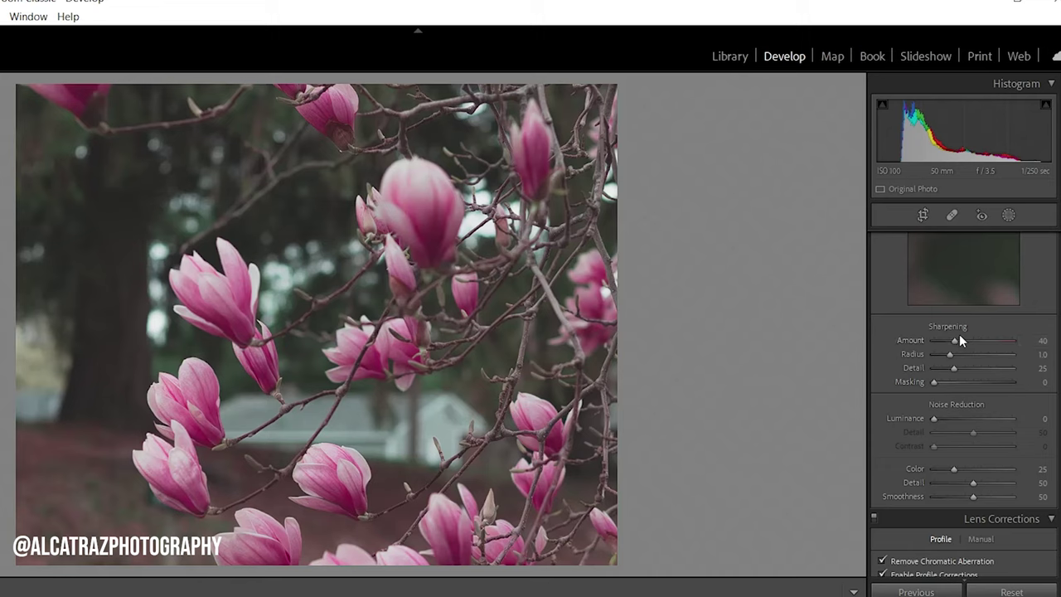
pyautogui.moveTo(955, 338); pyautogui.dragTo(806, 358)
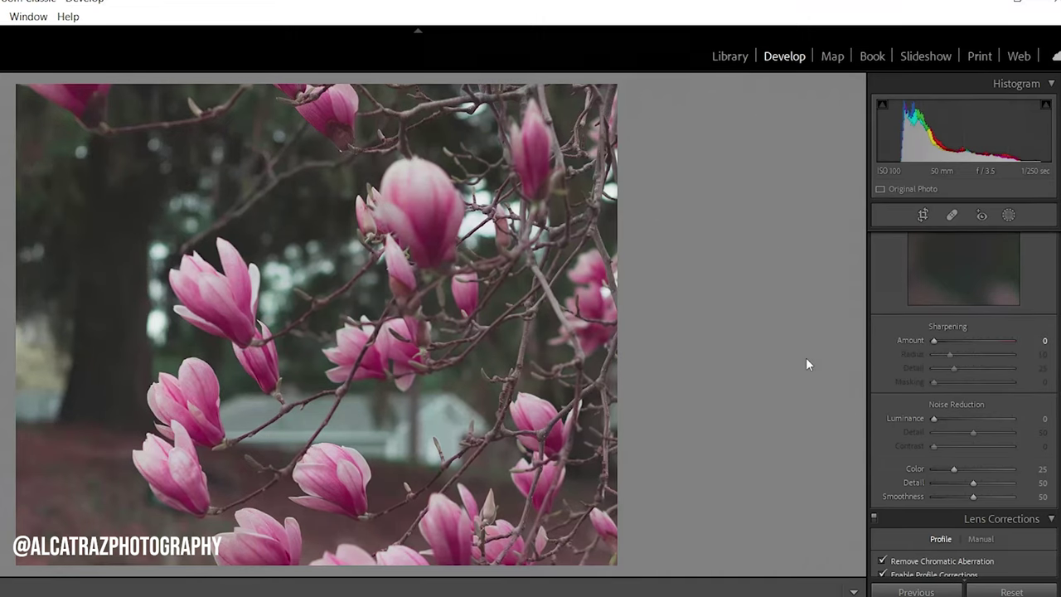
# Color grade the shadows with a blue hue at Saturation 8
pyautogui.scroll(5, 978, 367)
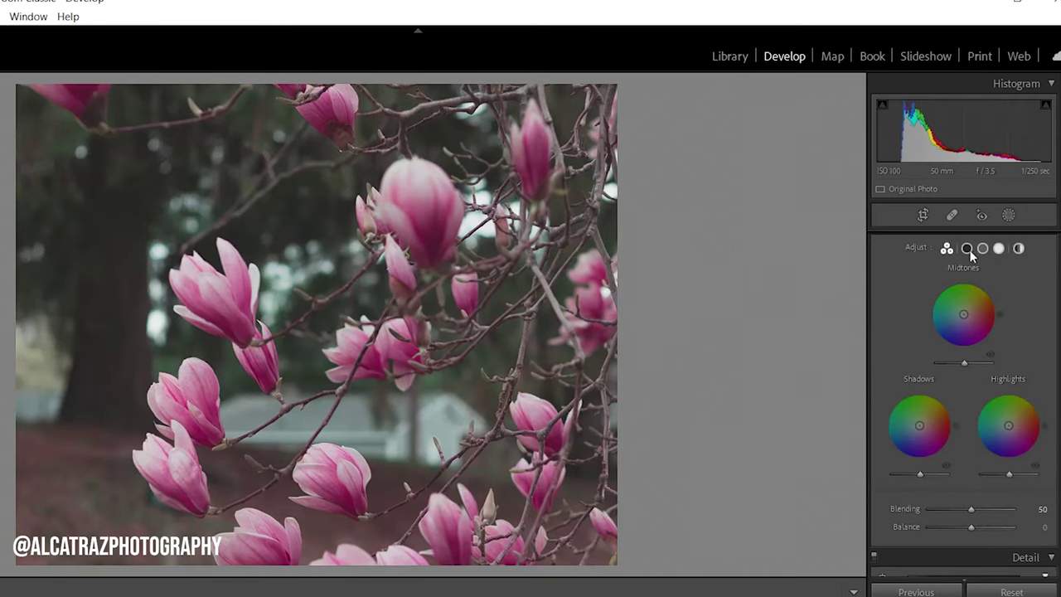
pyautogui.click(967, 248)
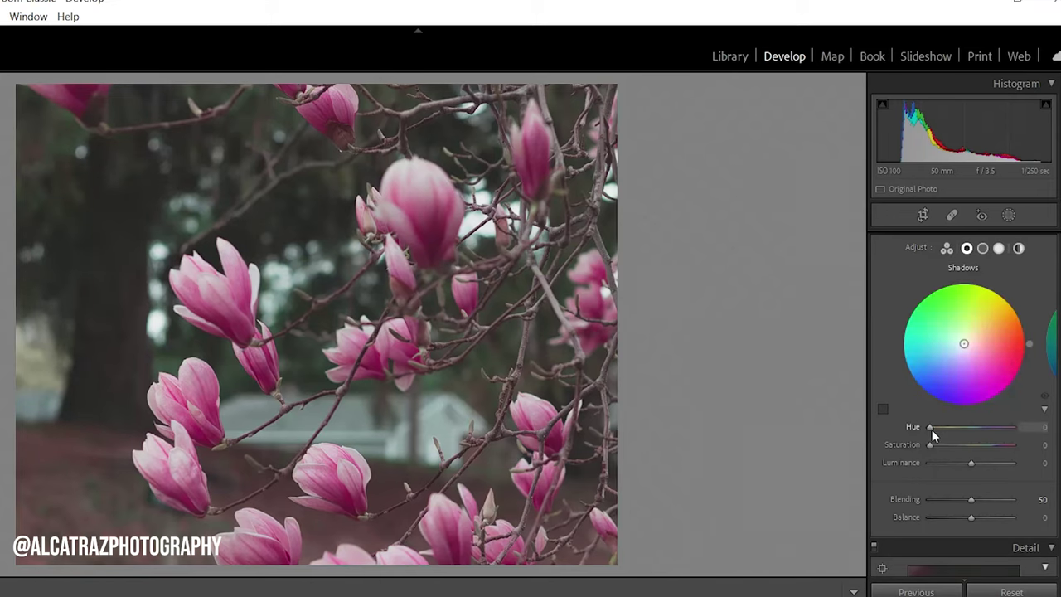
pyautogui.moveTo(930, 446)
pyautogui.mouseDown()
pyautogui.moveTo(940, 448)
pyautogui.moveTo(936, 429)
pyautogui.moveTo(961, 429)
pyautogui.mouseUp()
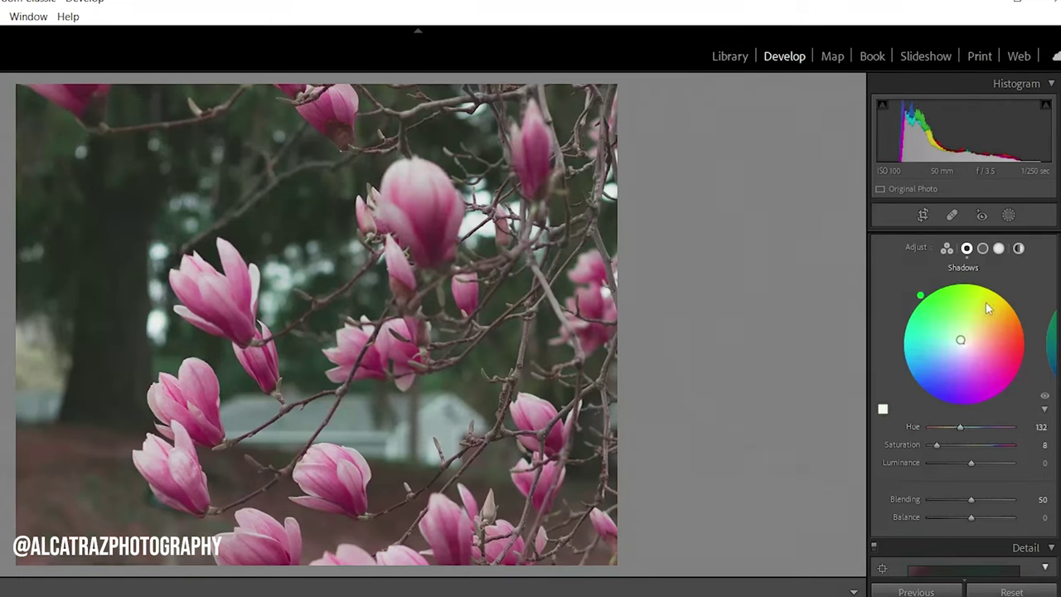
pyautogui.click(983, 249)
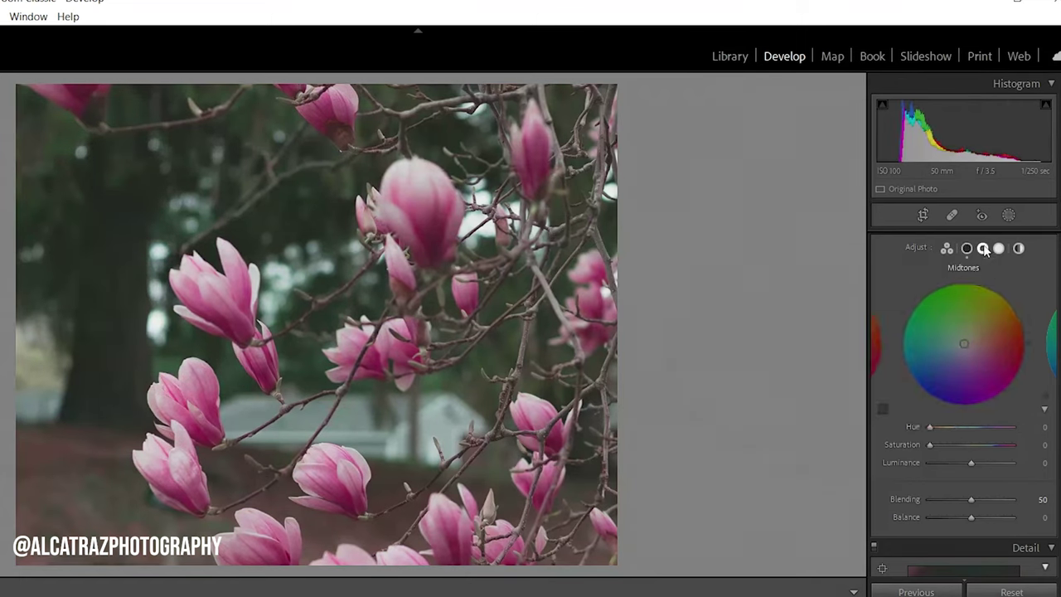
pyautogui.click(967, 248)
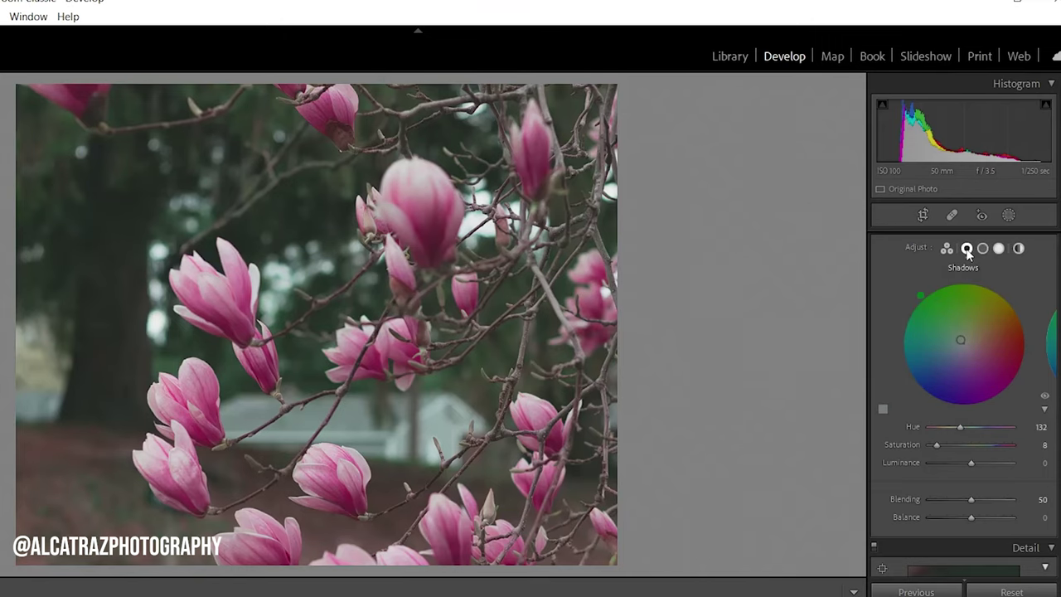
pyautogui.moveTo(960, 426); pyautogui.dragTo(994, 430)
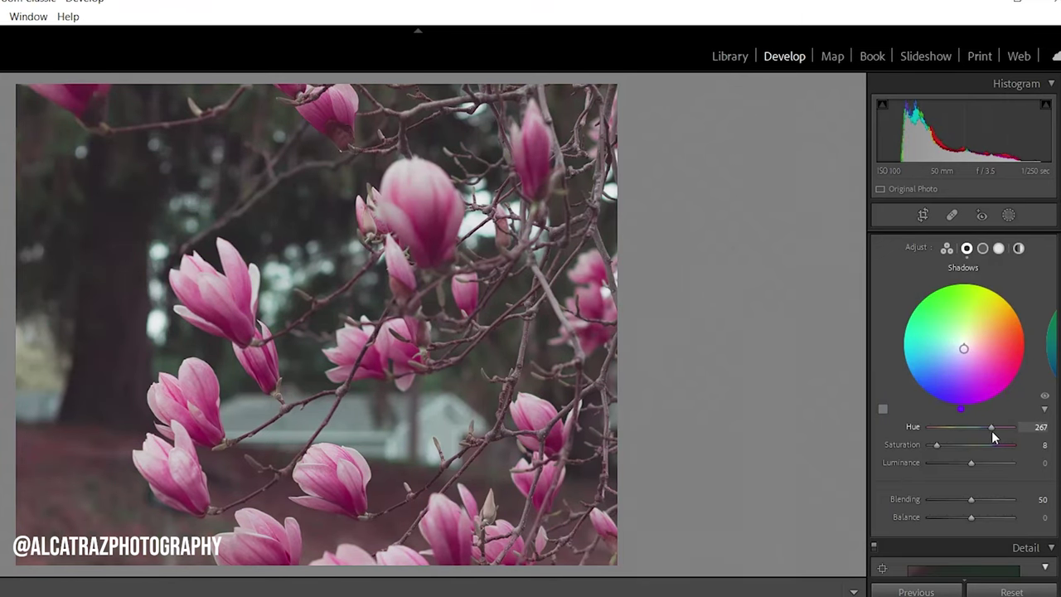
pyautogui.moveTo(991, 431); pyautogui.dragTo(984, 436)
# Color grade the midtones with a subtle blue tint and the highlights with Hue 135 and Saturation 8
pyautogui.click(982, 248)
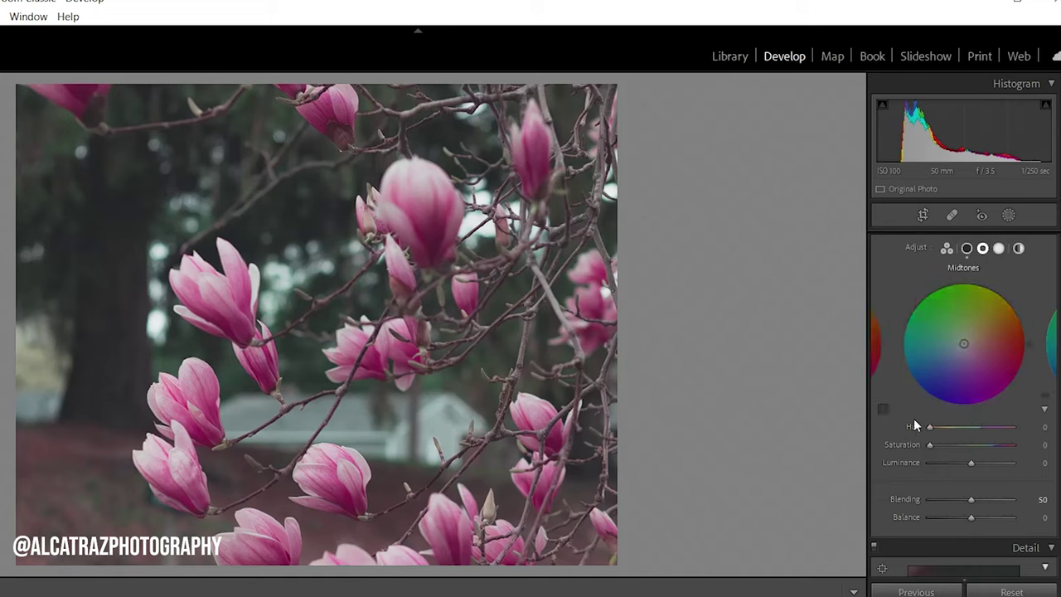
pyautogui.moveTo(929, 445)
pyautogui.mouseDown()
pyautogui.moveTo(941, 446)
pyautogui.moveTo(933, 426)
pyautogui.moveTo(995, 429)
pyautogui.moveTo(983, 426)
pyautogui.mouseUp()
pyautogui.click(999, 248)
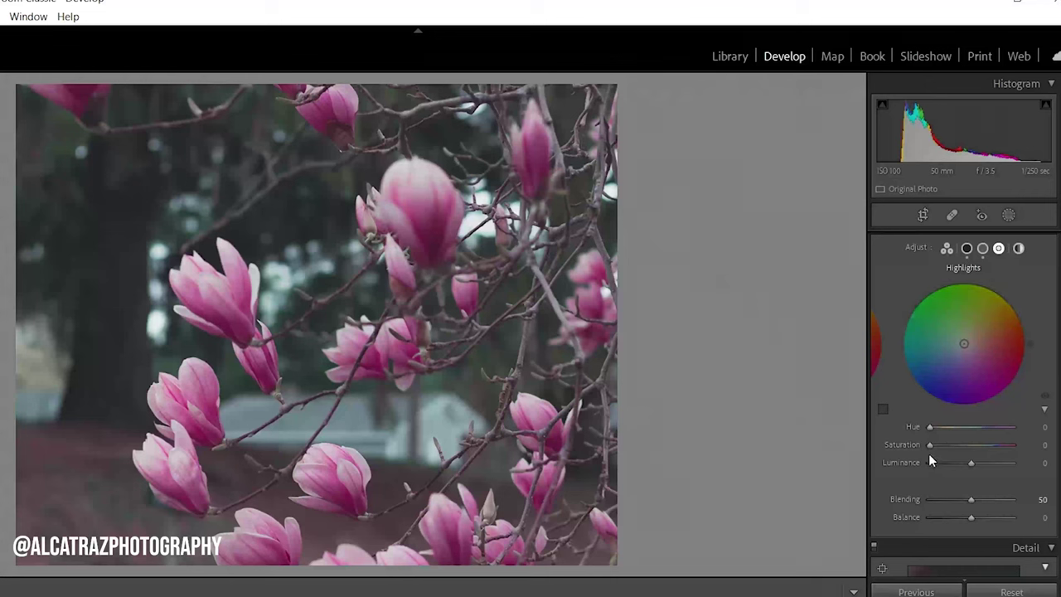
pyautogui.moveTo(929, 444)
pyautogui.mouseDown()
pyautogui.moveTo(939, 427)
pyautogui.moveTo(959, 435)
pyautogui.mouseUp()
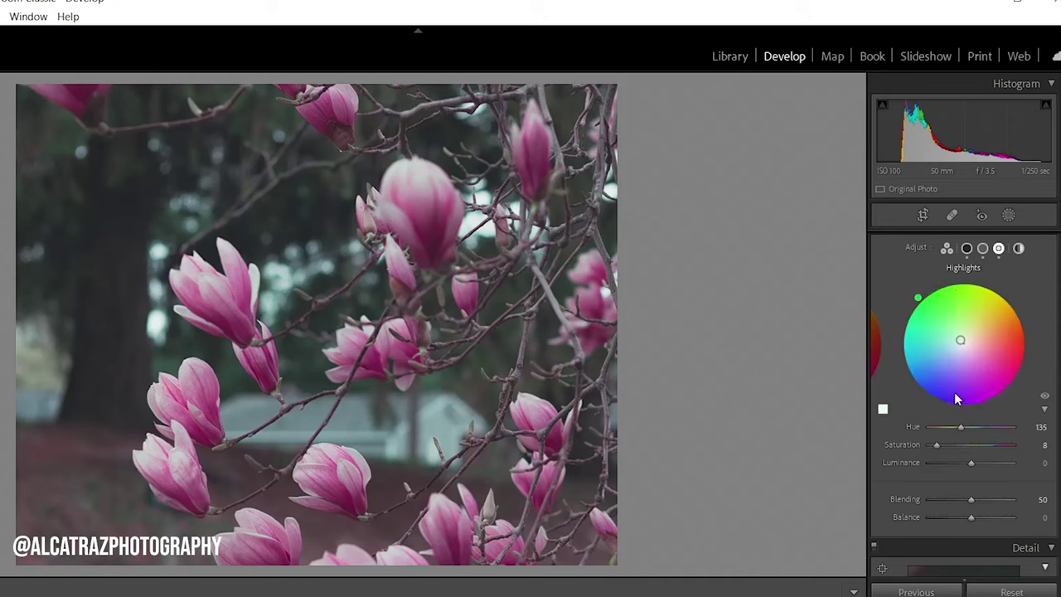
# Shift the HSL hues: Red +43, Yellow +45, Green +100, Aqua +20, Blue -3, Purple -2 and Magenta +30
pyautogui.scroll(5, 954, 392)
pyautogui.scroll(3, 954, 392)
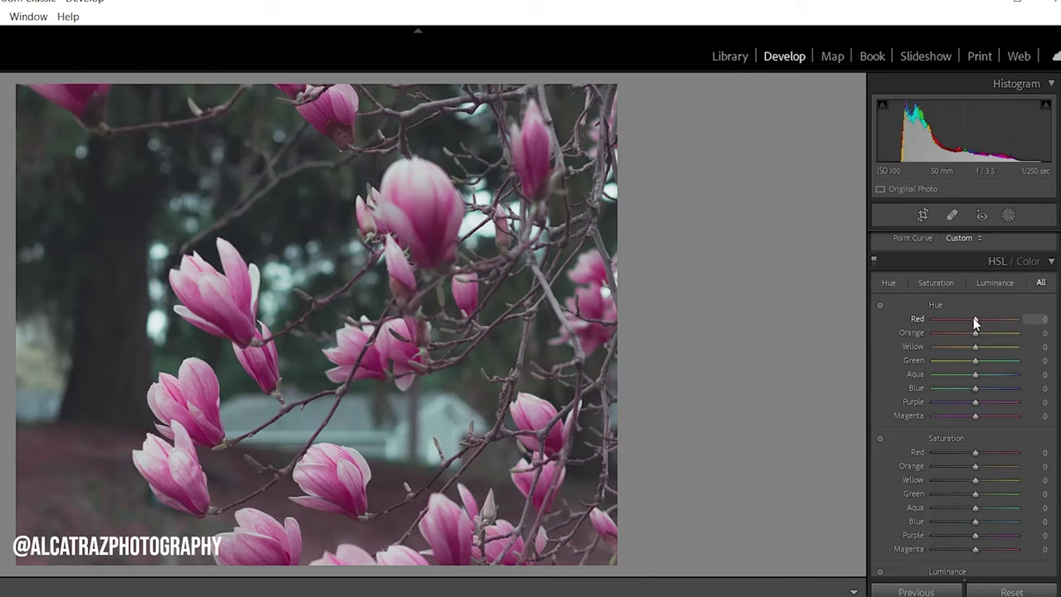
pyautogui.moveTo(974, 318)
pyautogui.mouseDown()
pyautogui.moveTo(999, 318)
pyautogui.moveTo(991, 318)
pyautogui.mouseUp()
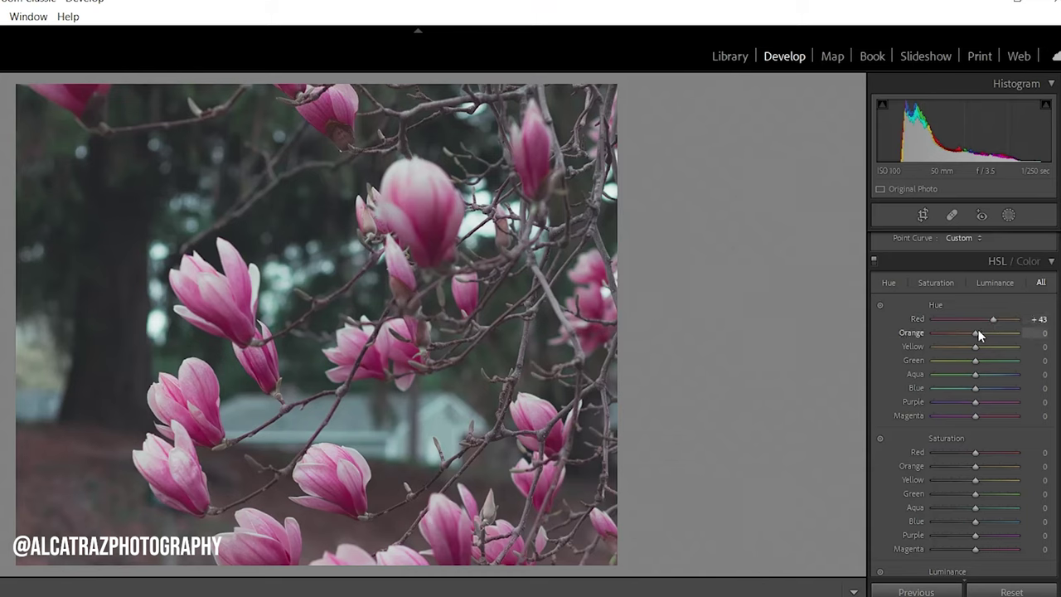
pyautogui.moveTo(975, 347); pyautogui.dragTo(993, 351)
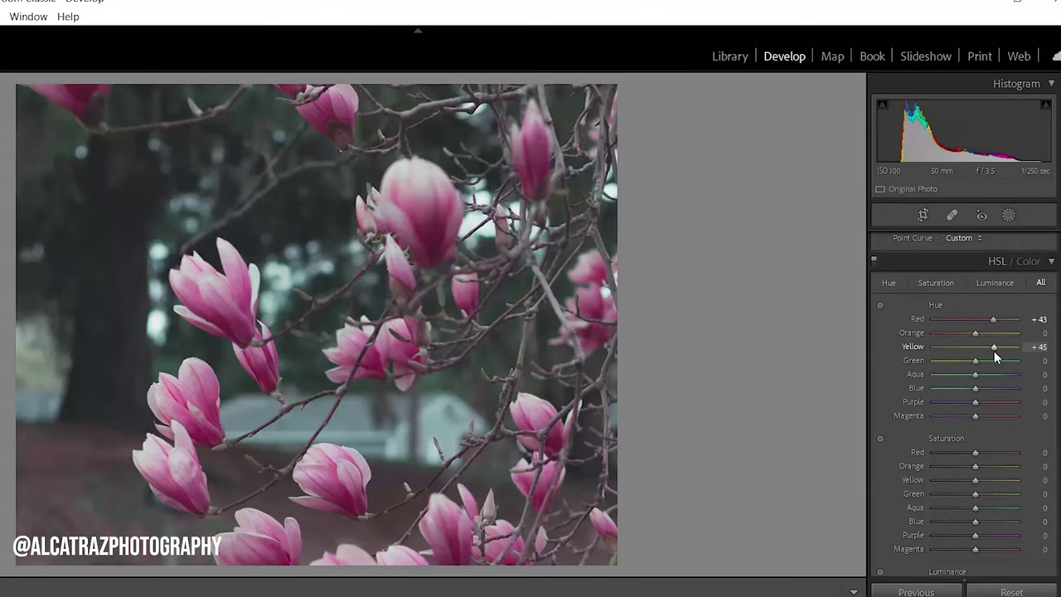
pyautogui.moveTo(973, 360); pyautogui.dragTo(1019, 360)
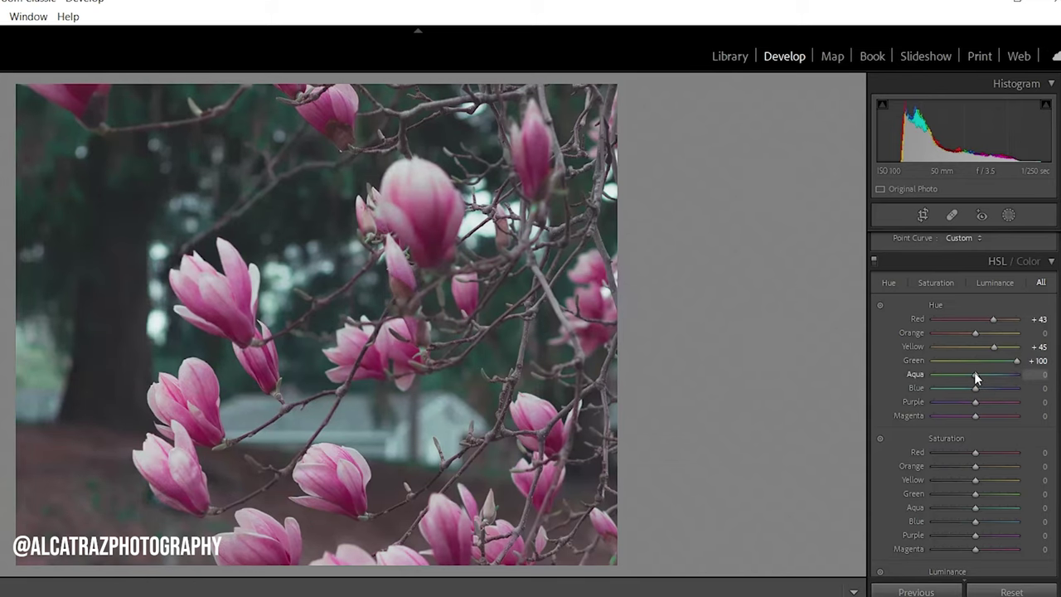
pyautogui.moveTo(975, 374); pyautogui.dragTo(985, 374)
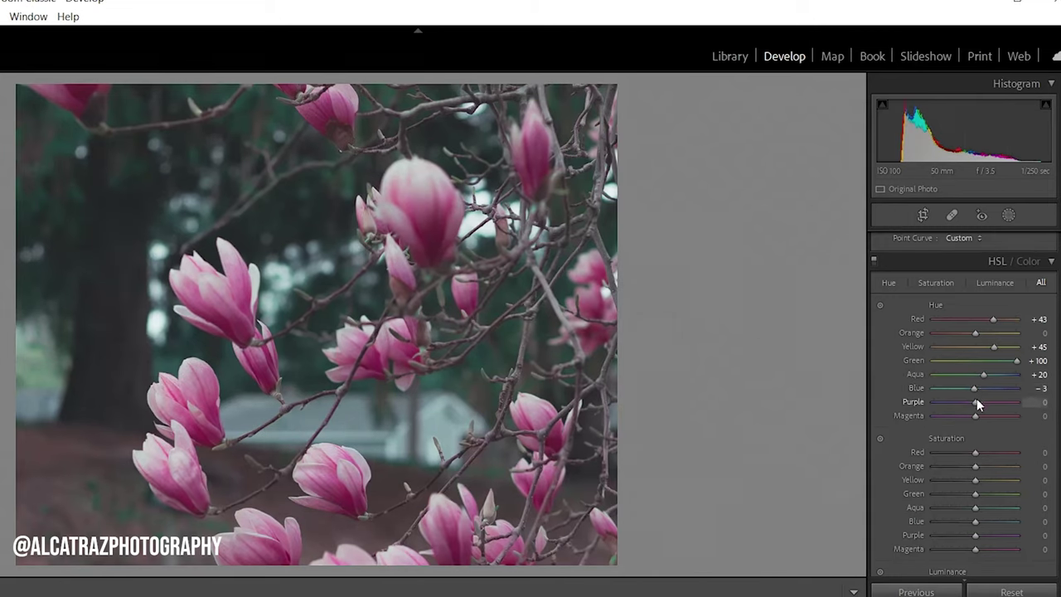
pyautogui.moveTo(976, 398); pyautogui.dragTo(987, 419)
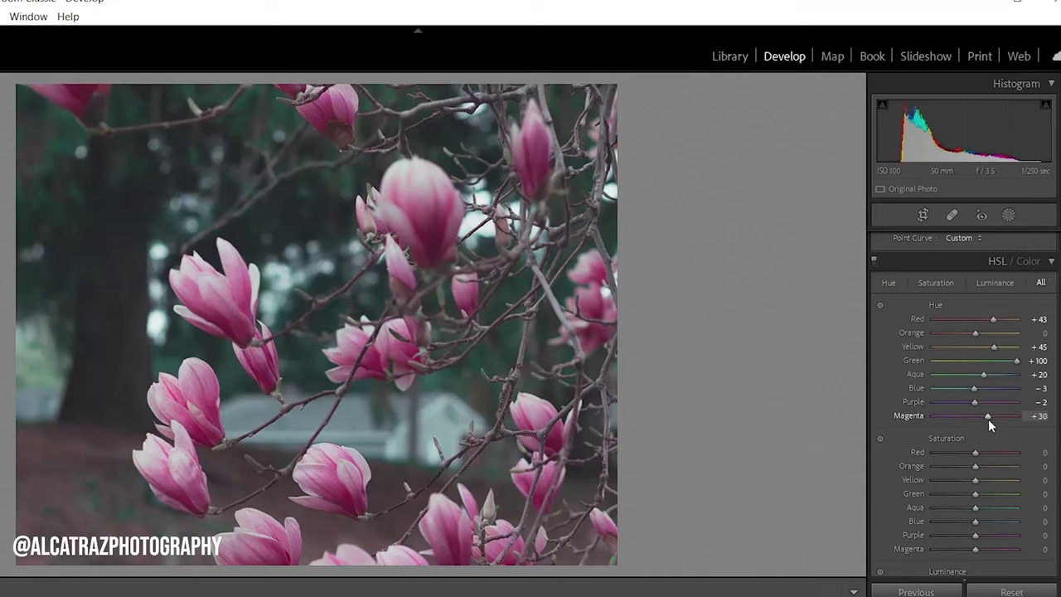
# Set the HSL saturation to Red +58, Orange +3, Green +35, Aqua +17, Blue +8 and Purple -3
pyautogui.moveTo(974, 453)
pyautogui.mouseDown()
pyautogui.moveTo(999, 458)
pyautogui.moveTo(979, 466)
pyautogui.mouseUp()
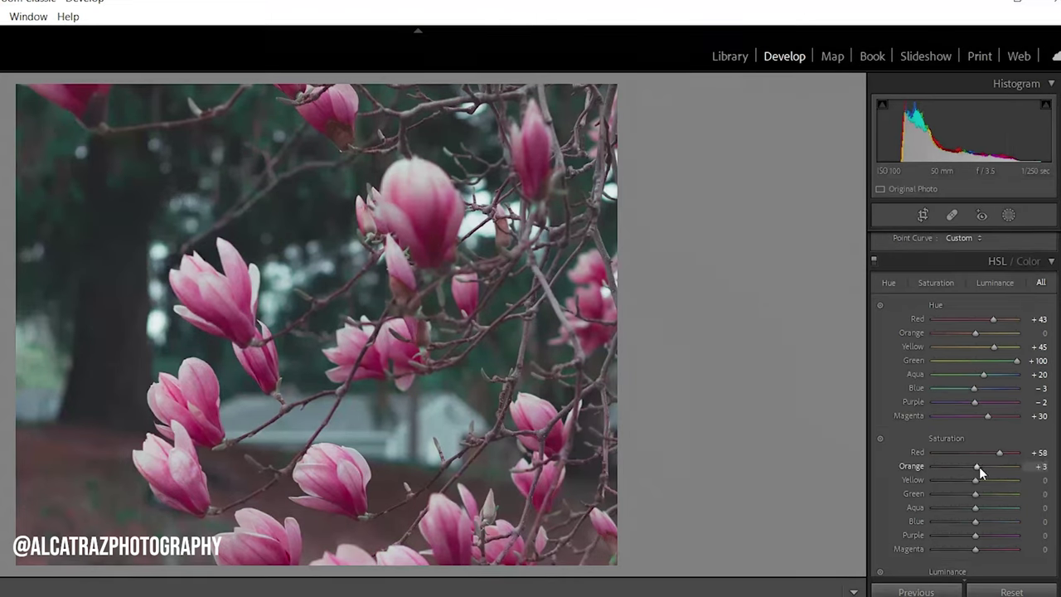
pyautogui.moveTo(976, 495); pyautogui.dragTo(989, 495)
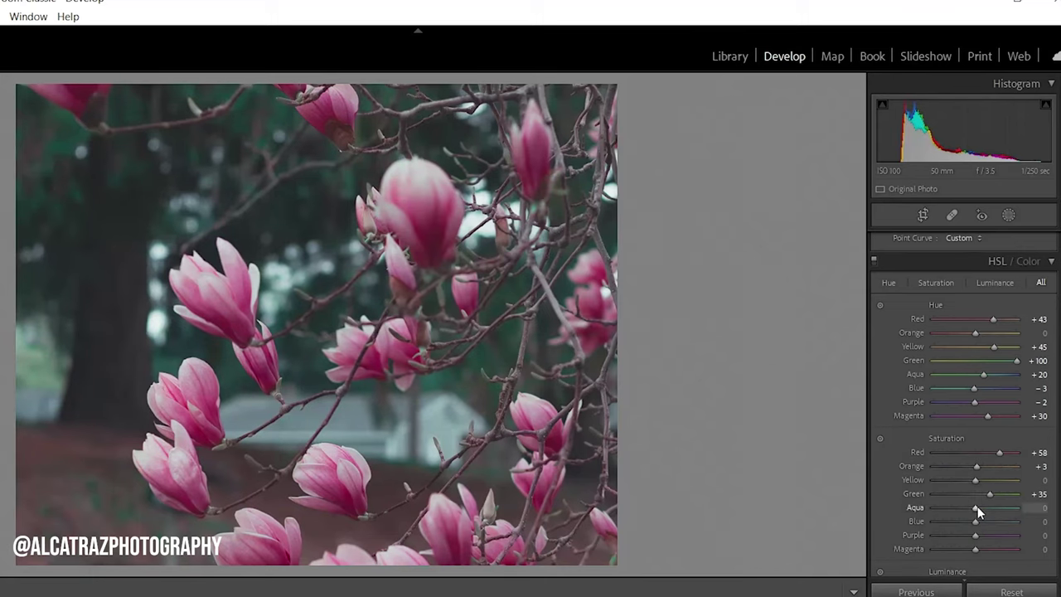
pyautogui.moveTo(977, 506); pyautogui.dragTo(984, 508)
pyautogui.moveTo(977, 518); pyautogui.dragTo(977, 527)
# Set the HSL luminance of Red to +3 and slightly raise the luminance of Green
pyautogui.scroll(-3, 974, 531)
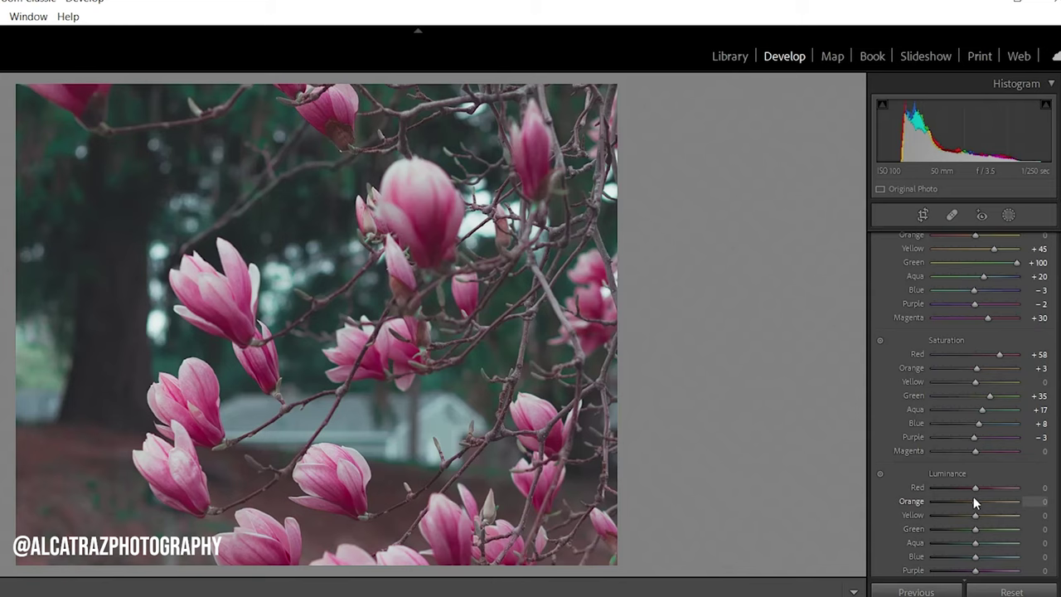
pyautogui.moveTo(977, 485); pyautogui.dragTo(980, 484)
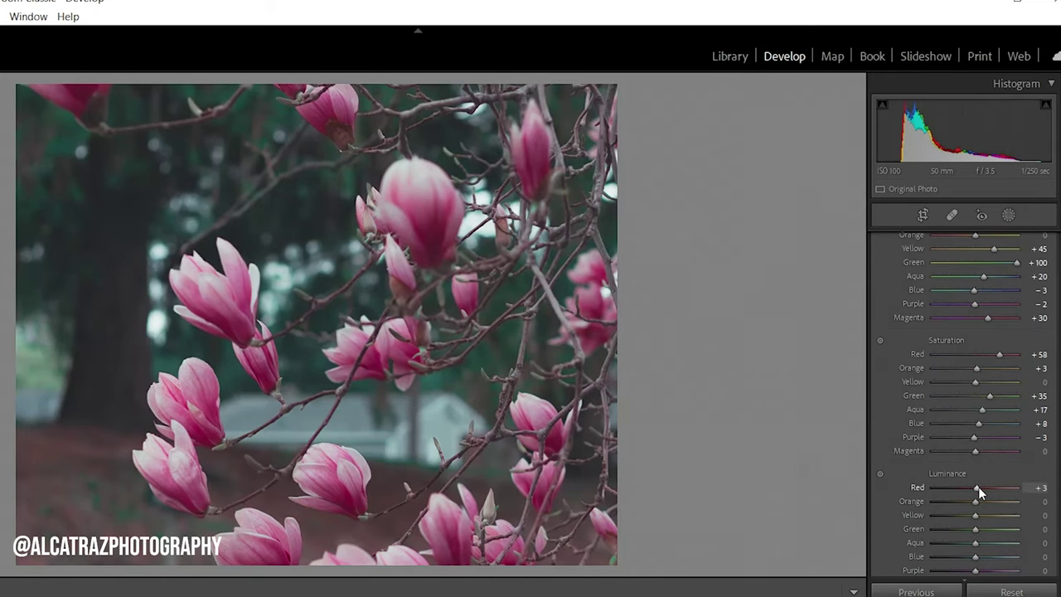
pyautogui.moveTo(976, 532); pyautogui.dragTo(980, 532)
# Fade the blacks further in the tone curve, raising the black end to 0/62 and moving the lower point to 56/49
pyautogui.scroll(10, 958, 312)
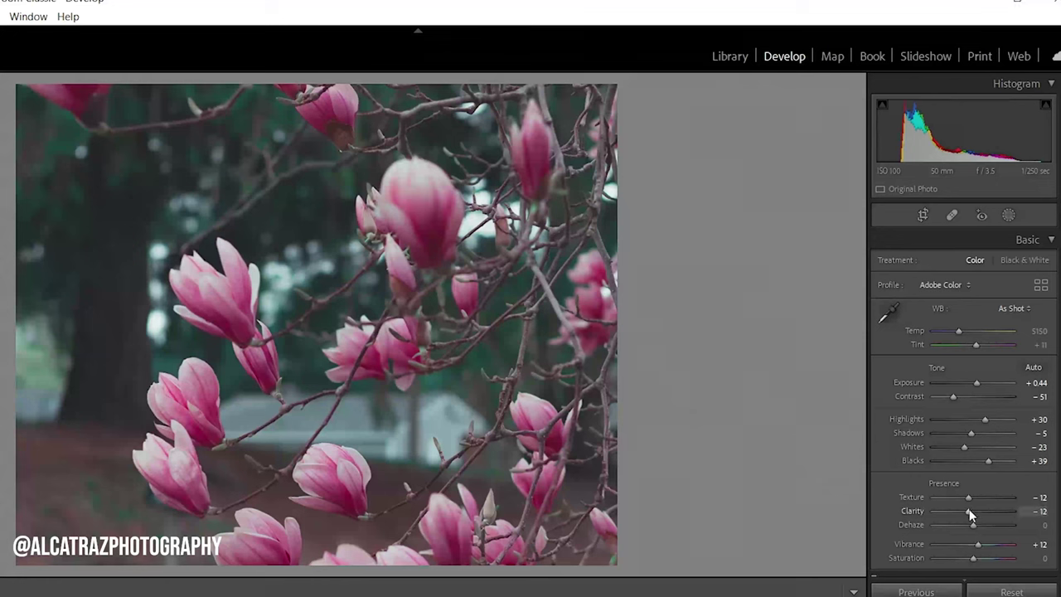
pyautogui.scroll(-5, 927, 410)
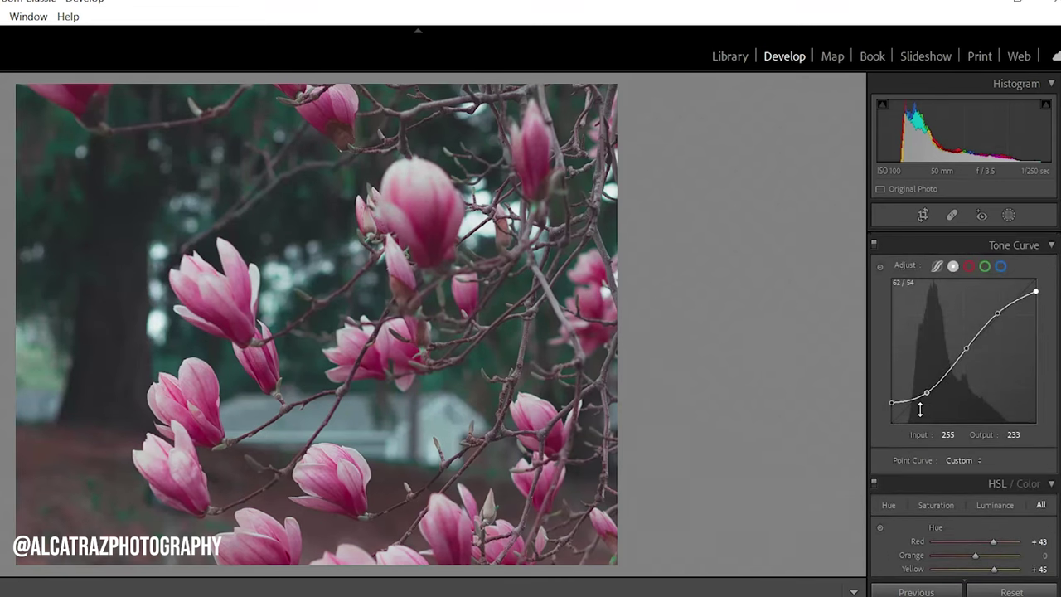
pyautogui.moveTo(893, 403); pyautogui.dragTo(889, 388)
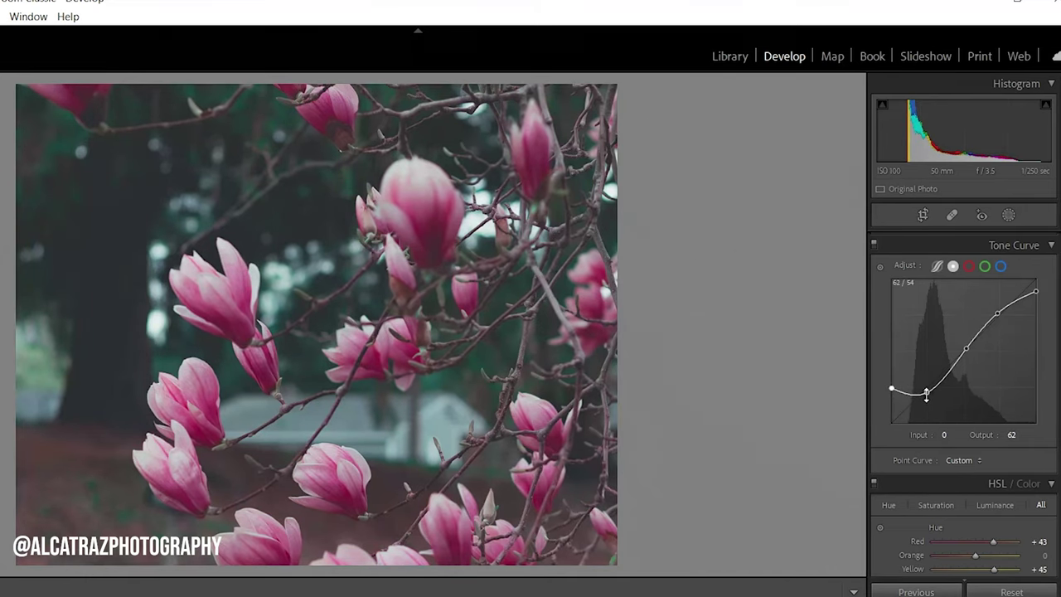
pyautogui.click(928, 394)
pyautogui.moveTo(927, 395); pyautogui.dragTo(923, 395)
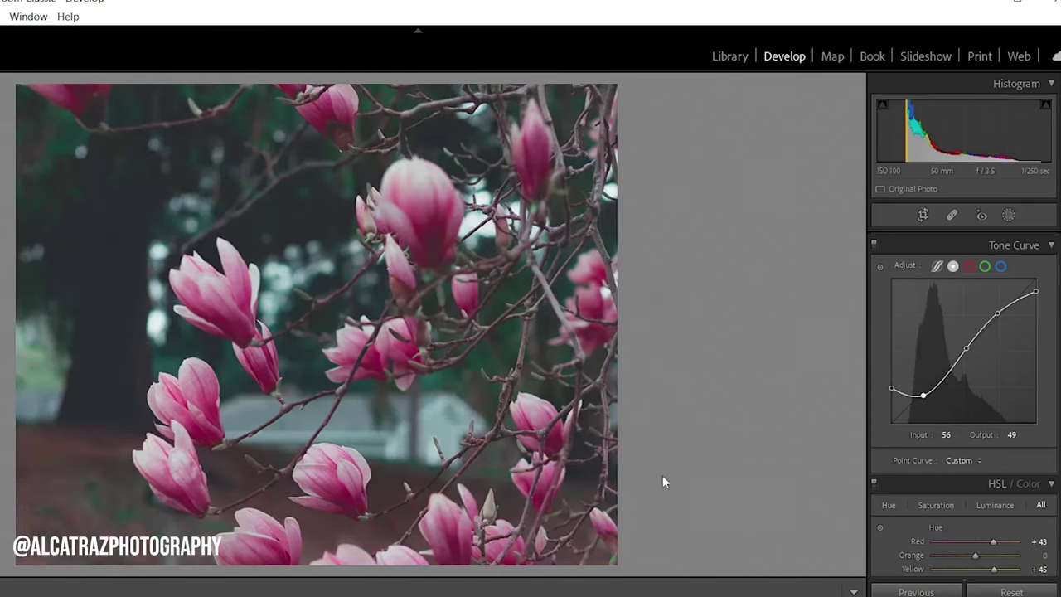
# Reset all develop adjustments on the second magnolia photo, IMG_0467.CR3
pyautogui.hotkey('alt', 'Tab')
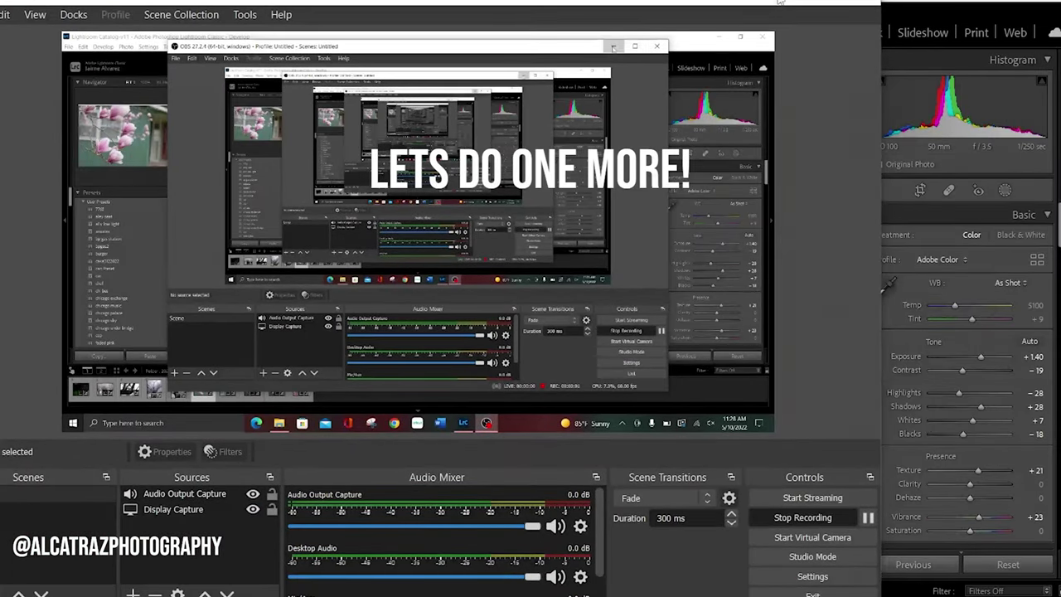
pyautogui.hotkey('alt', 'Tab')
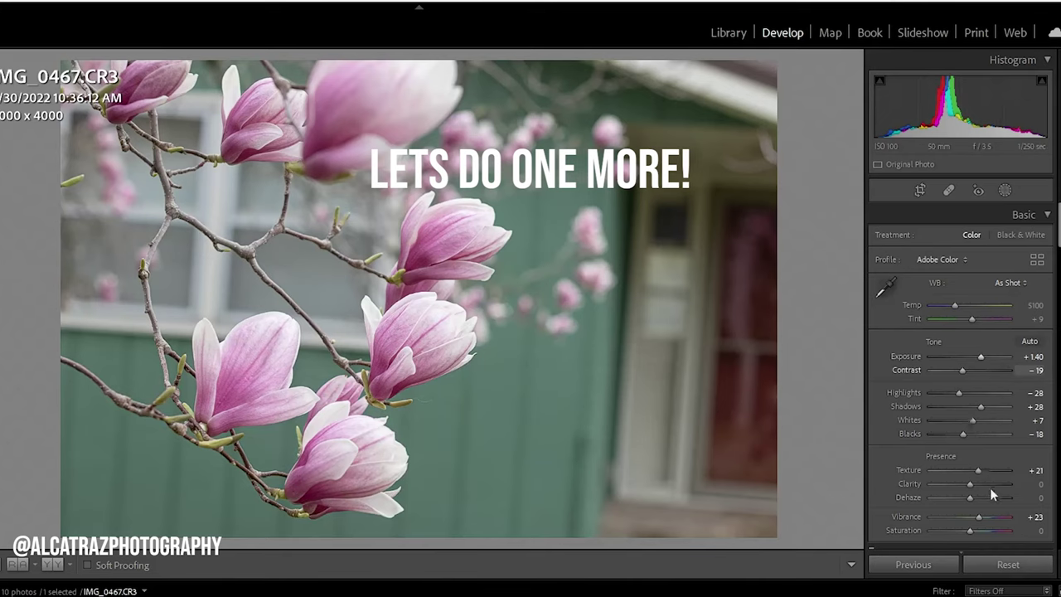
pyautogui.click(1001, 564)
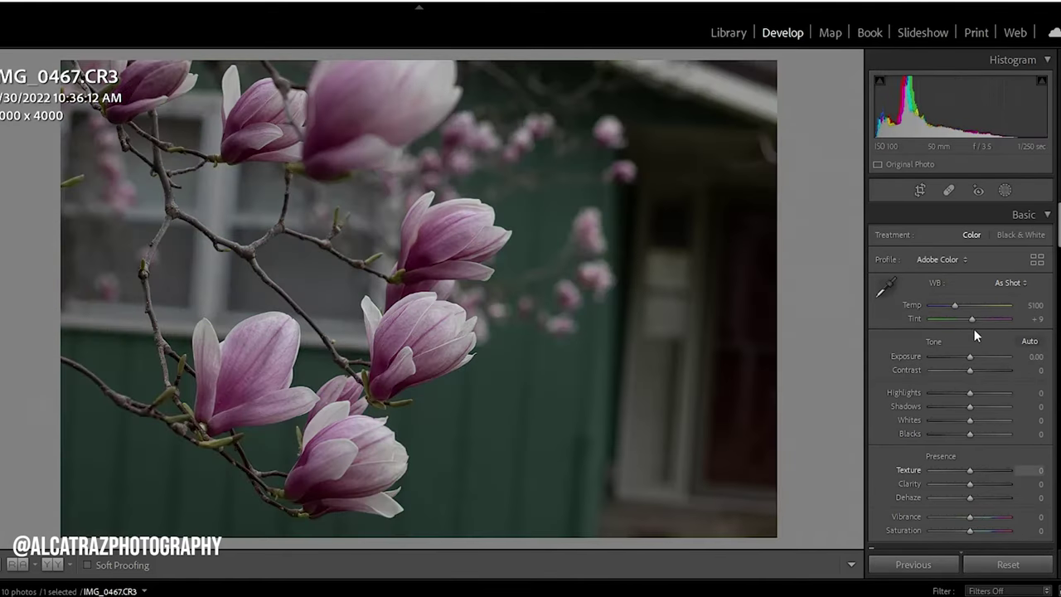
# Set the photo's tone to Exposure +1.40, Contrast -18, Highlights -28, Shadows +30, Whites +5 and Blacks -20
pyautogui.moveTo(971, 358); pyautogui.dragTo(983, 363)
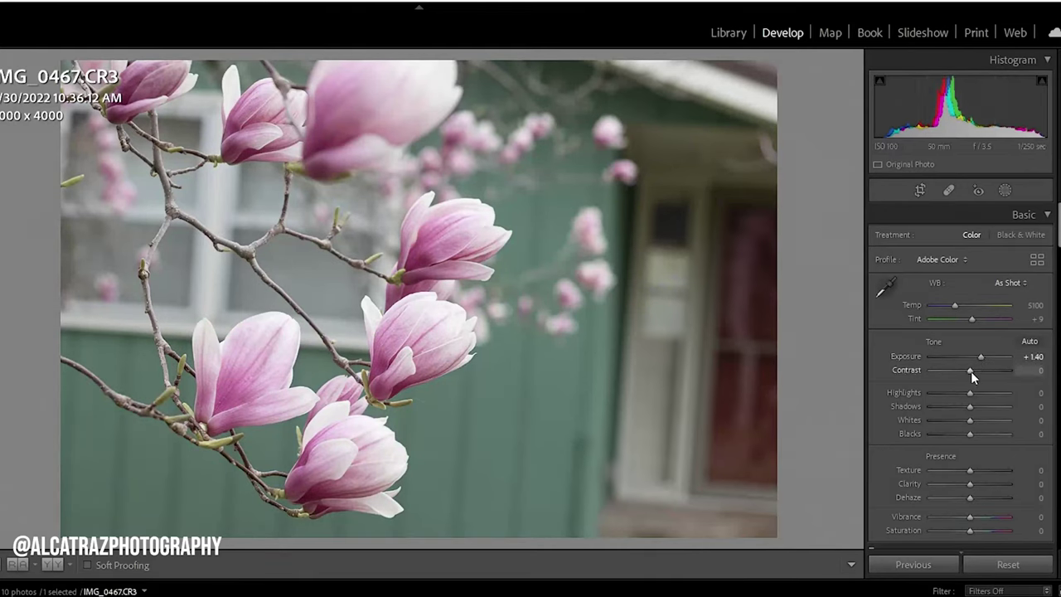
pyautogui.moveTo(970, 369); pyautogui.dragTo(957, 395)
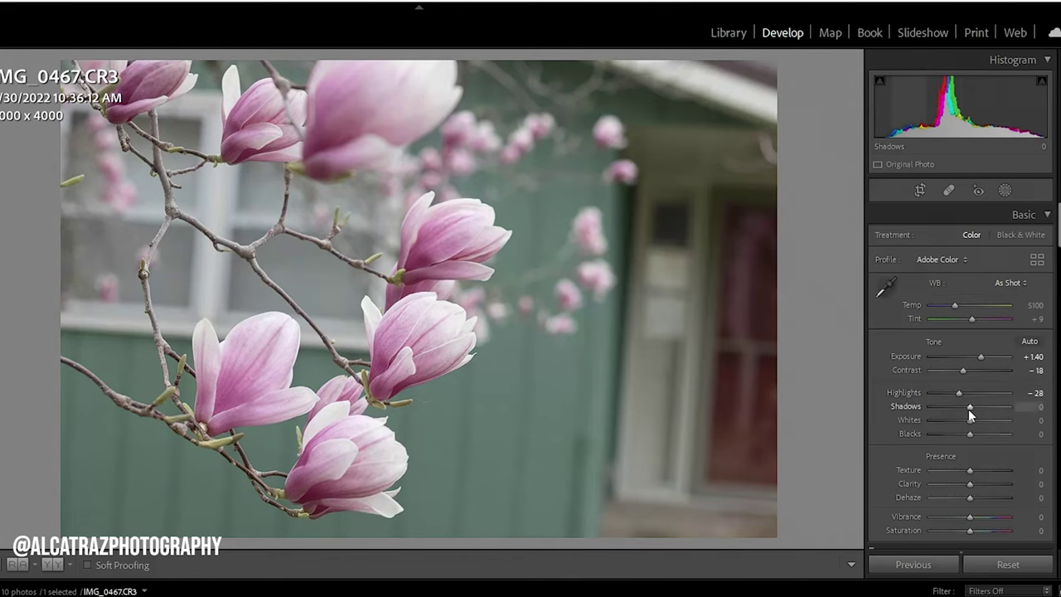
pyautogui.moveTo(970, 406); pyautogui.dragTo(991, 407)
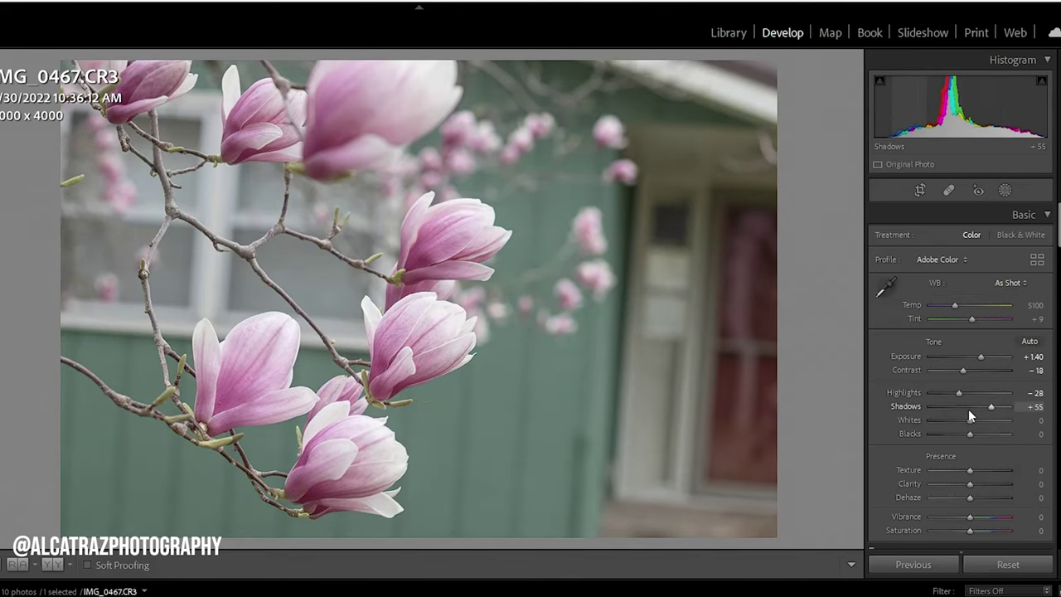
pyautogui.press('Down')
pyautogui.press('Down')
pyautogui.press('Down')
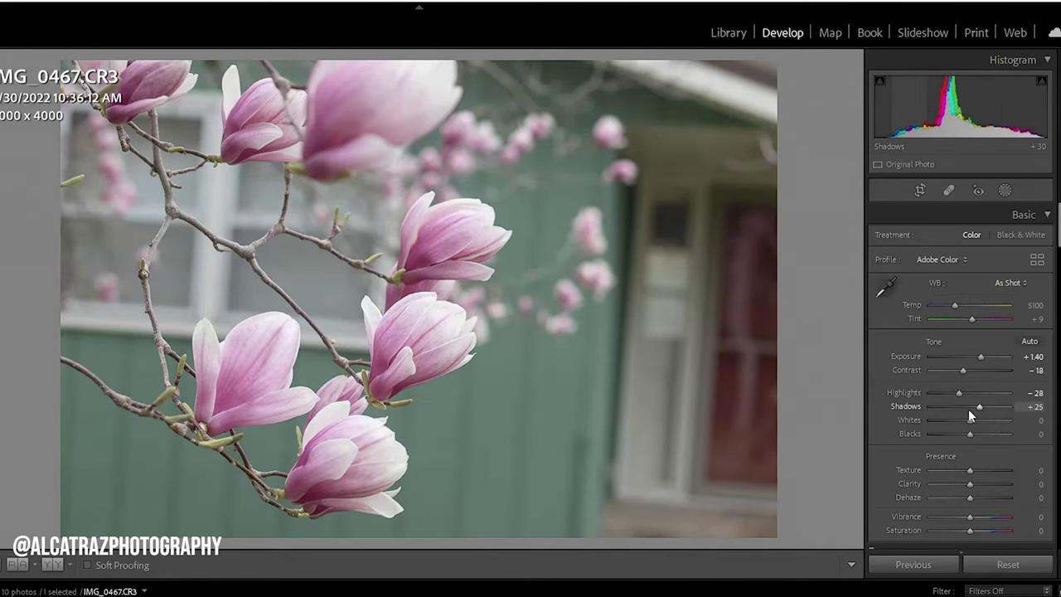
pyautogui.press('Up')
pyautogui.press('Up')
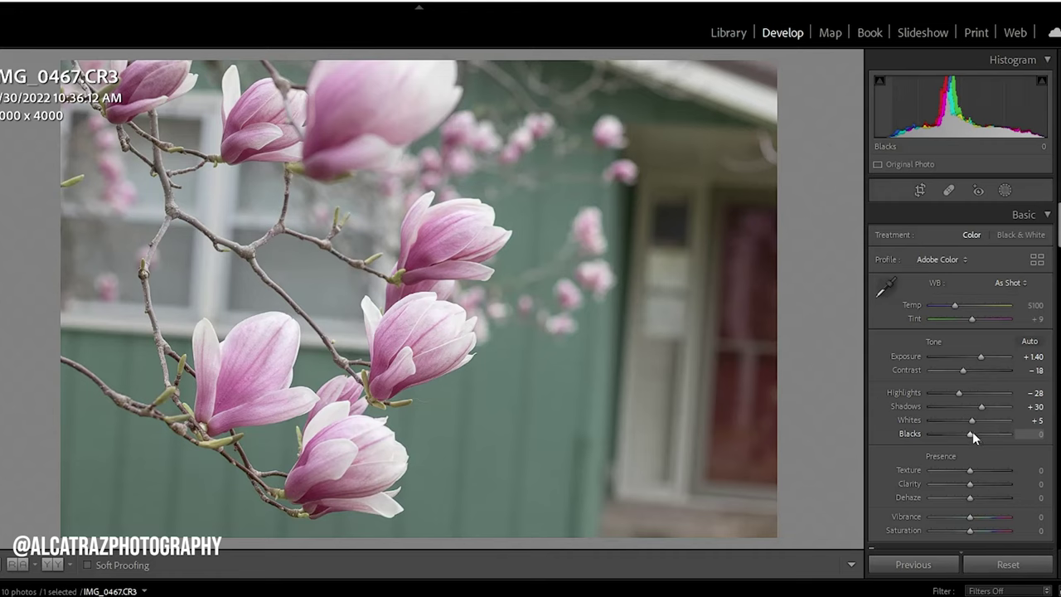
pyautogui.scroll(-4, 973, 436)
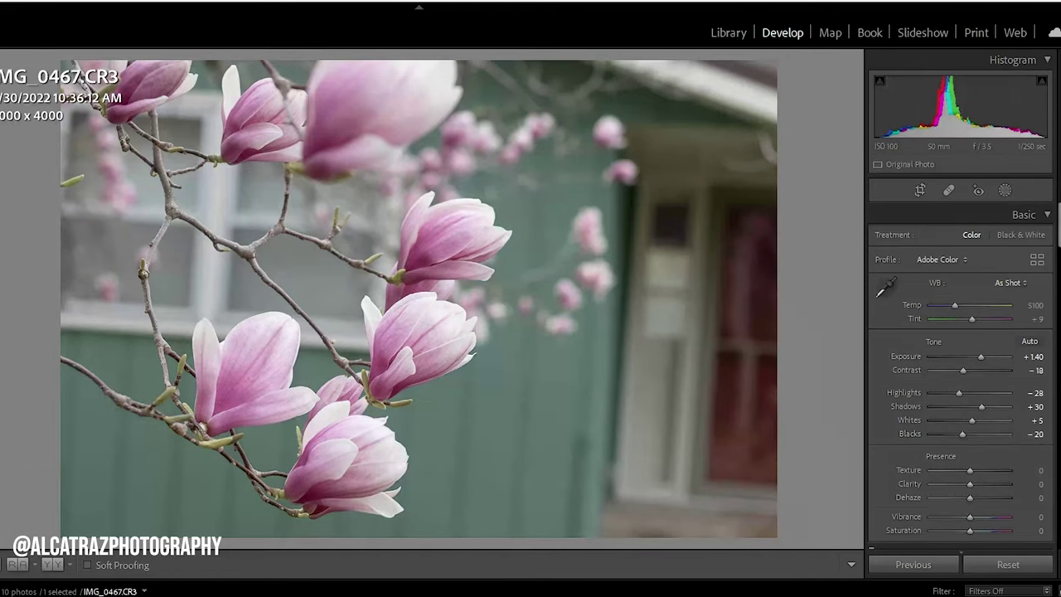
# Set the photo's Texture to +20 and Clarity to -5
pyautogui.scroll(-5, 960, 377)
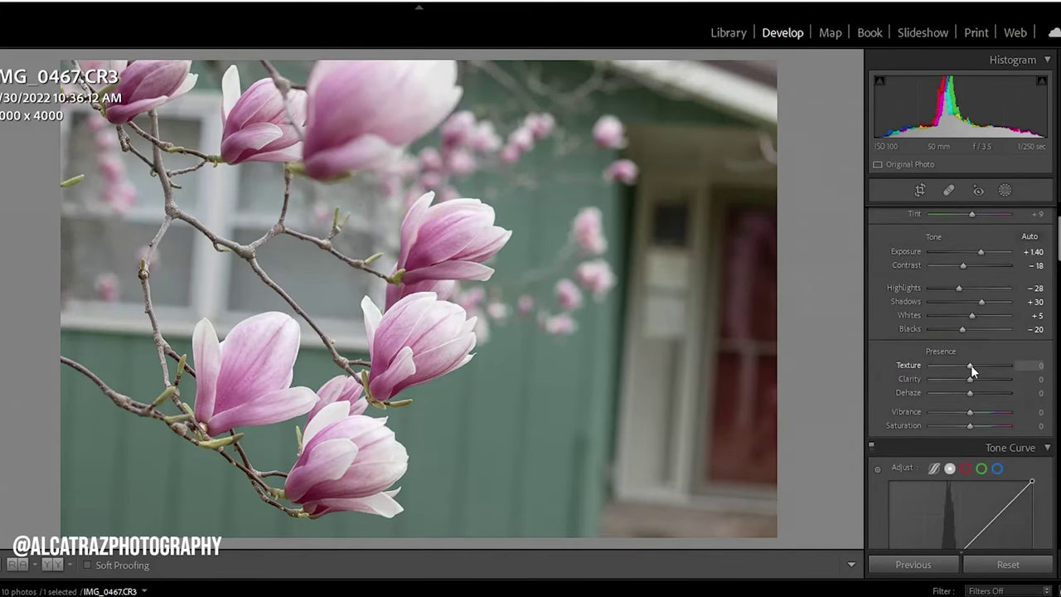
pyautogui.moveTo(971, 363); pyautogui.dragTo(975, 364)
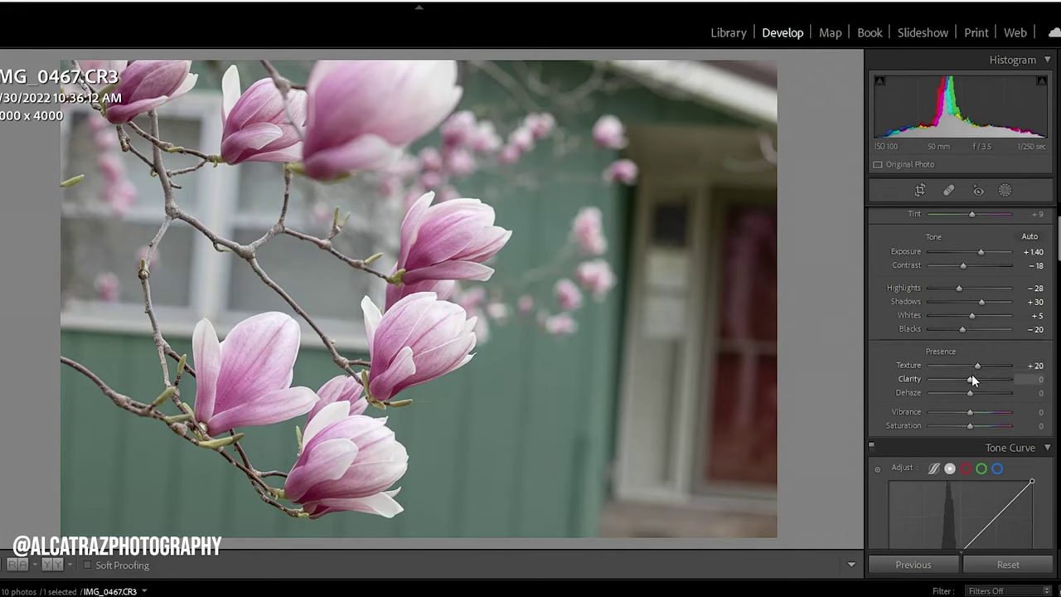
pyautogui.moveTo(974, 380); pyautogui.dragTo(973, 380)
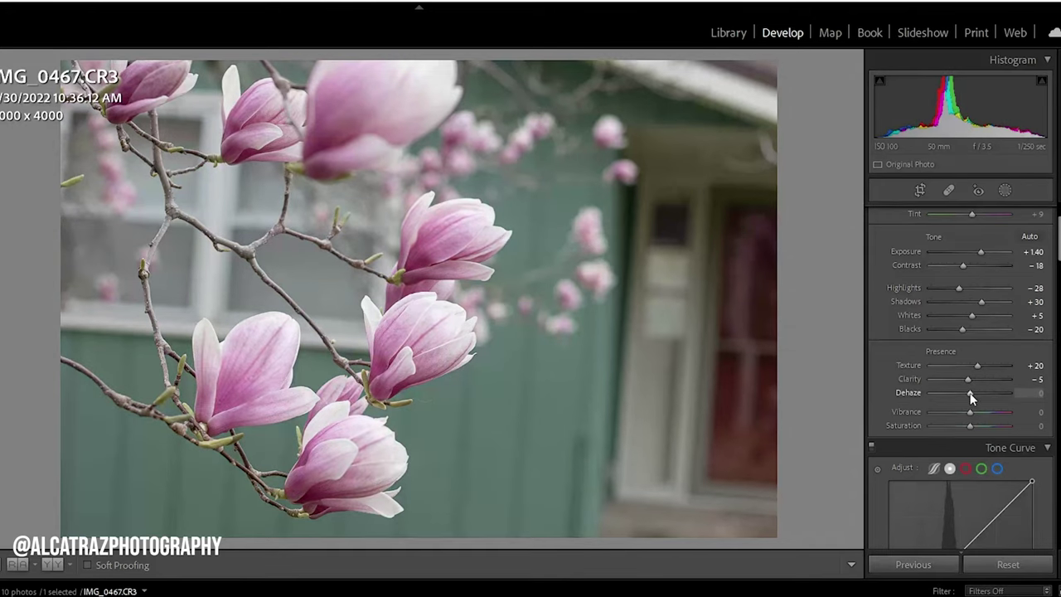
# Try lowering the photo's Dehaze to -20 and -18, and reset it to its default
pyautogui.scroll(-4, 970, 396)
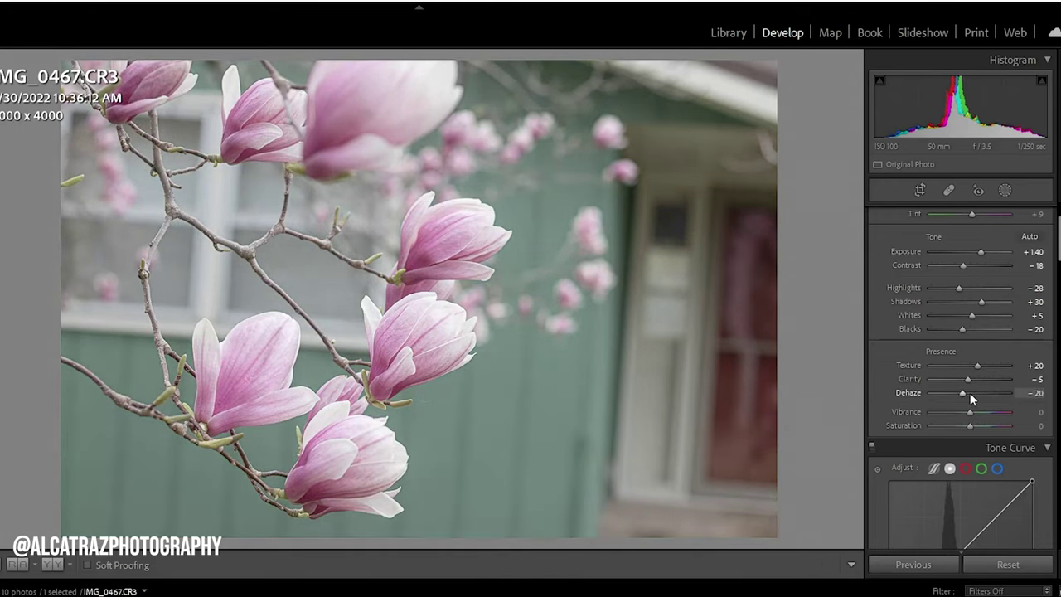
pyautogui.scroll(2, 963, 392)
pyautogui.moveTo(965, 392); pyautogui.dragTo(963, 392)
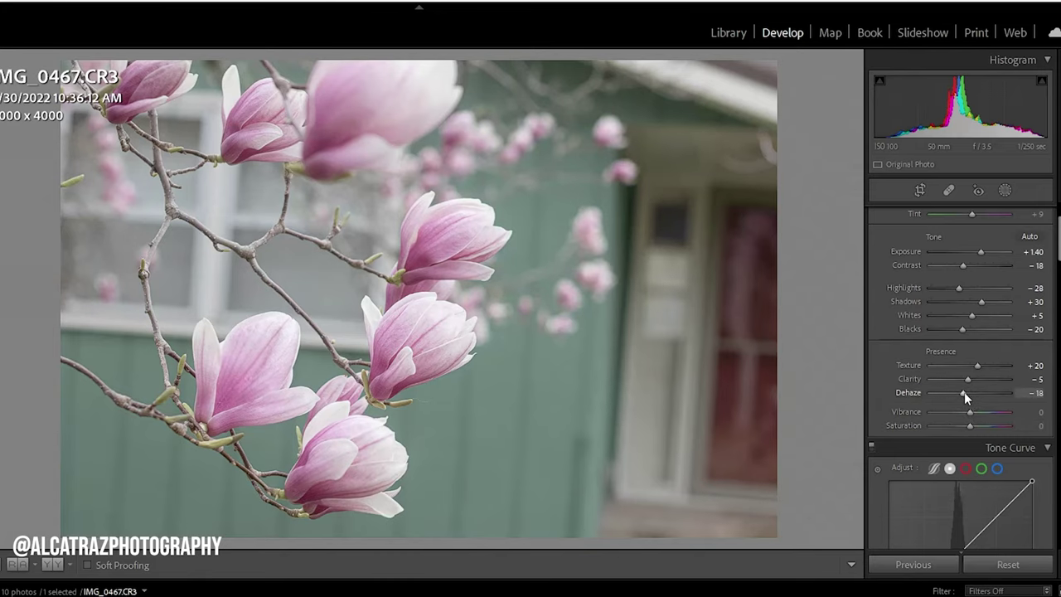
pyautogui.press('Up')
pyautogui.press('Up')
pyautogui.press('Up')
pyautogui.press('Up')
pyautogui.doubleClick(964, 395)
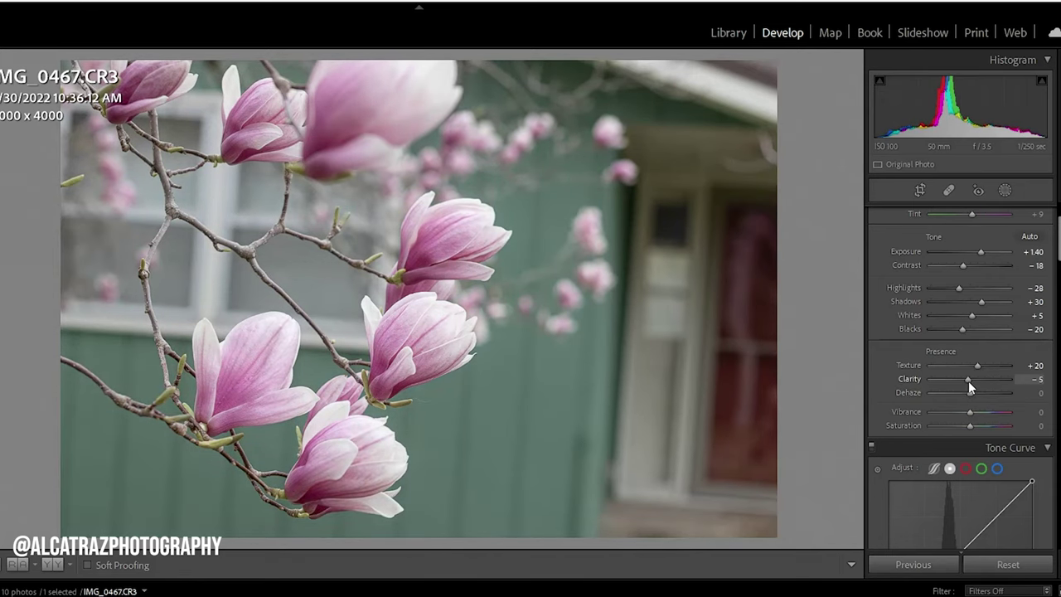
# Set the photo's Clarity to +12 and Vibrance to +21
pyautogui.press('Up')
pyautogui.press('Up')
pyautogui.press('Up')
pyautogui.press('Up')
pyautogui.press('Up')
pyautogui.press('Up')
pyautogui.press('Up')
pyautogui.press('Up')
pyautogui.press('Up')
pyautogui.press('Up')
pyautogui.press('Up')
pyautogui.press('Up')
pyautogui.press('Up')
pyautogui.press('Up')
pyautogui.press('Up')
pyautogui.press('Up')
pyautogui.press('Up')
pyautogui.press('Up')
pyautogui.press('Up')
pyautogui.press('Up')
pyautogui.press('Down')
pyautogui.press('Down')
pyautogui.press('Down')
pyautogui.press('Down')
pyautogui.press('Down')
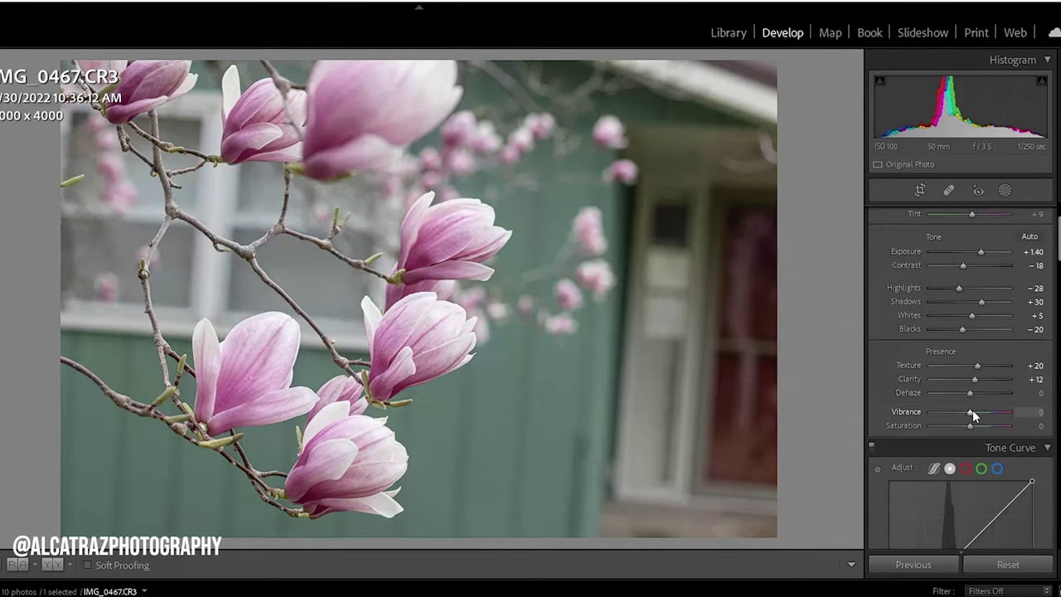
pyautogui.moveTo(974, 413); pyautogui.dragTo(980, 416)
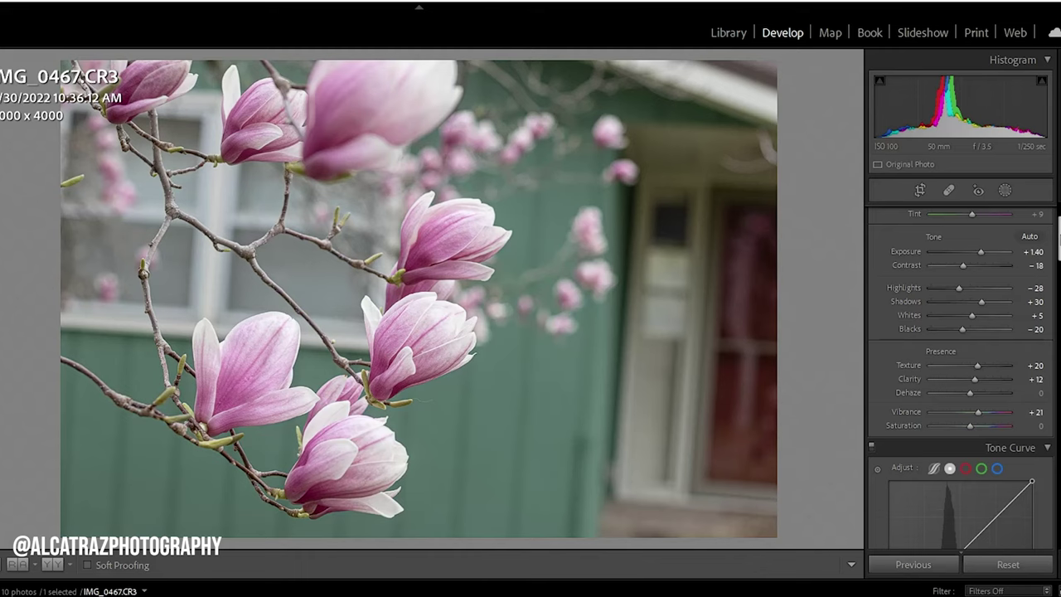
# Shape the tone curve into a faded S-curve with points at 0/14, 62/38, 125/125, 186/195 and 255/239
pyautogui.scroll(-5, 960, 348)
pyautogui.click(958, 317)
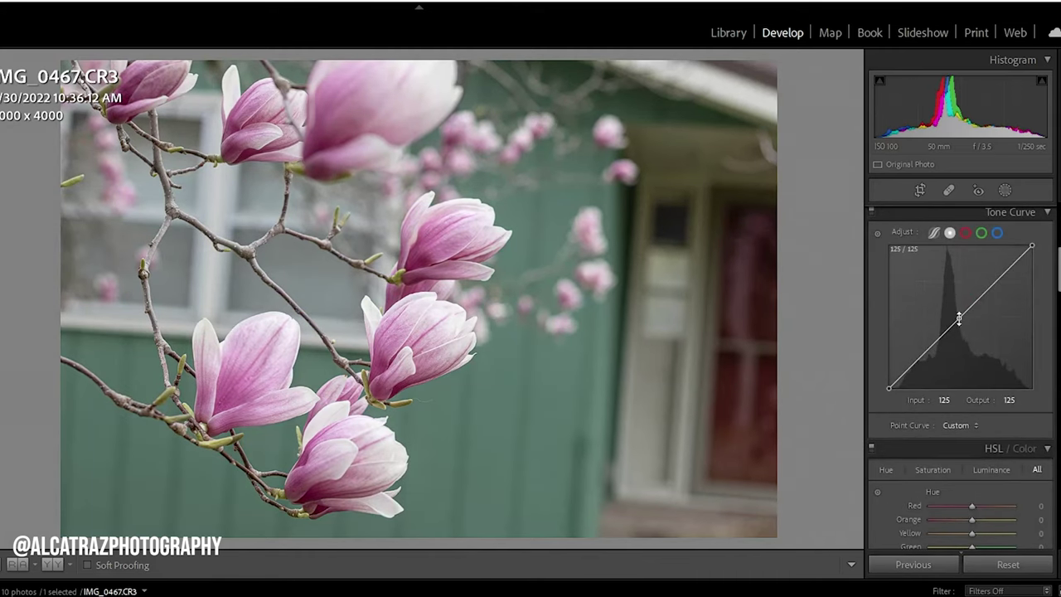
pyautogui.click(927, 350)
pyautogui.moveTo(888, 387); pyautogui.dragTo(888, 378)
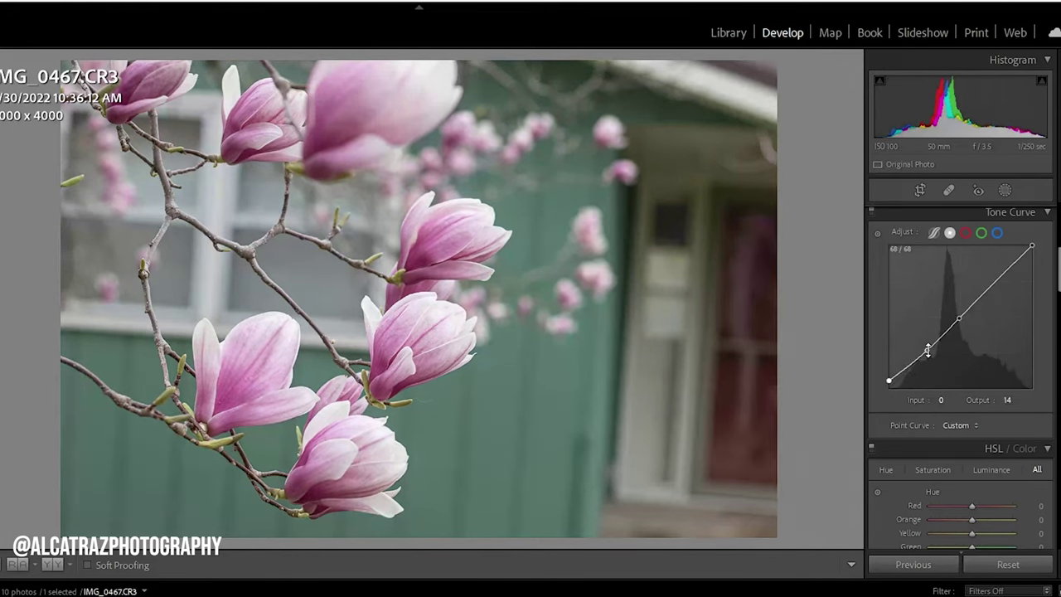
pyautogui.moveTo(928, 350); pyautogui.dragTo(925, 375)
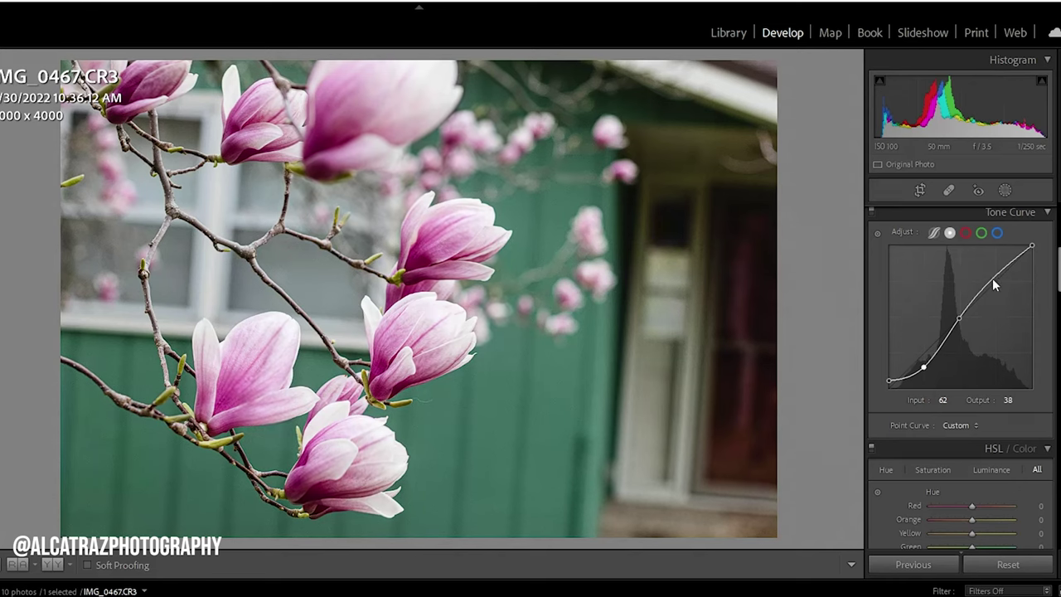
pyautogui.moveTo(995, 285); pyautogui.dragTo(996, 285)
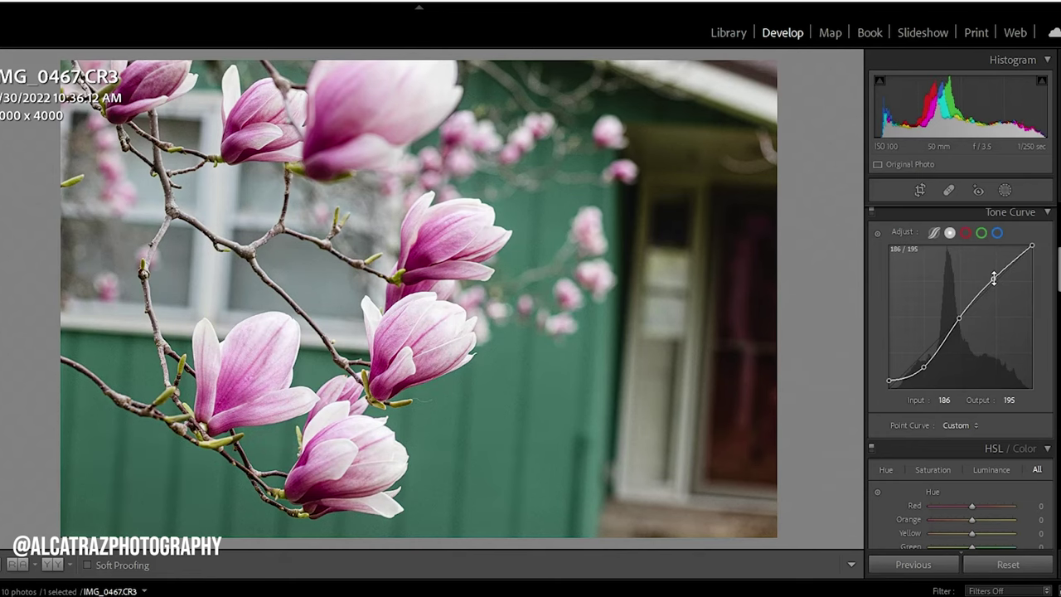
pyautogui.moveTo(1033, 247); pyautogui.dragTo(1032, 253)
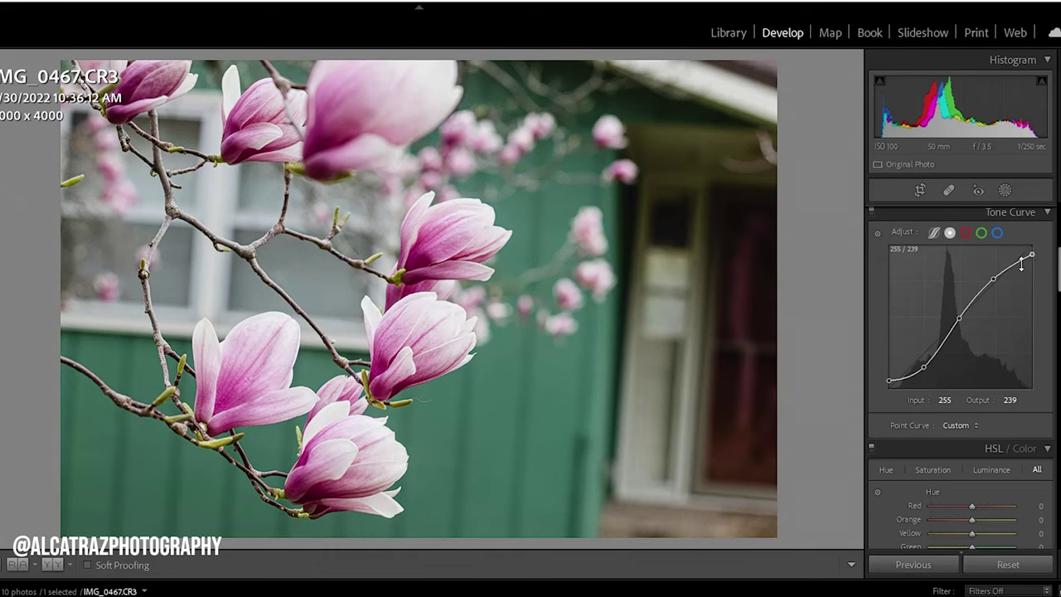
# In the camera calibration, set the Green Primary Hue to +21 and Saturation to -4
pyautogui.scroll(-1, 961, 377)
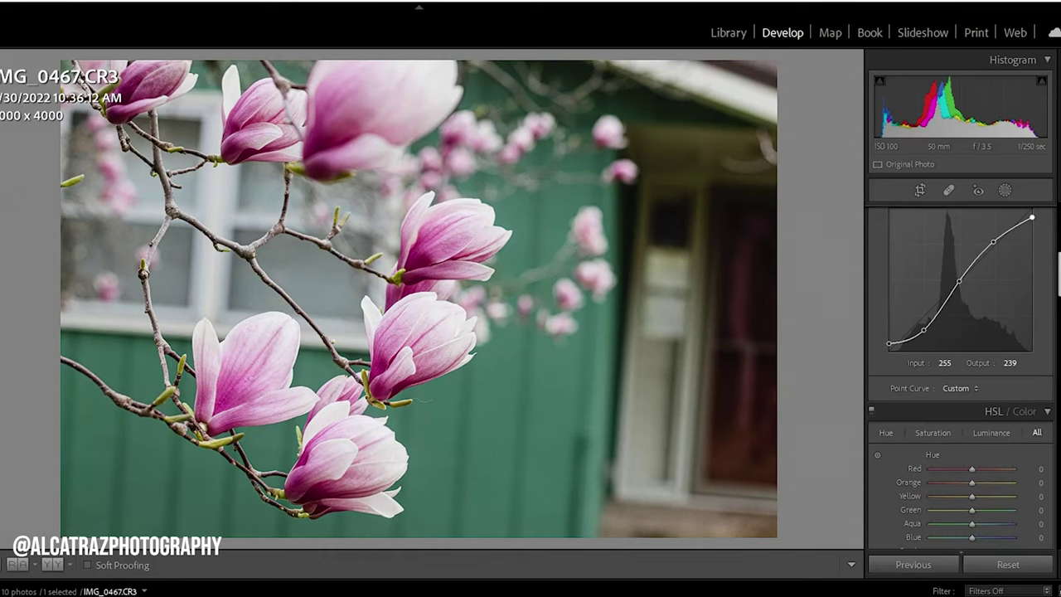
pyautogui.scroll(-10, 961, 378)
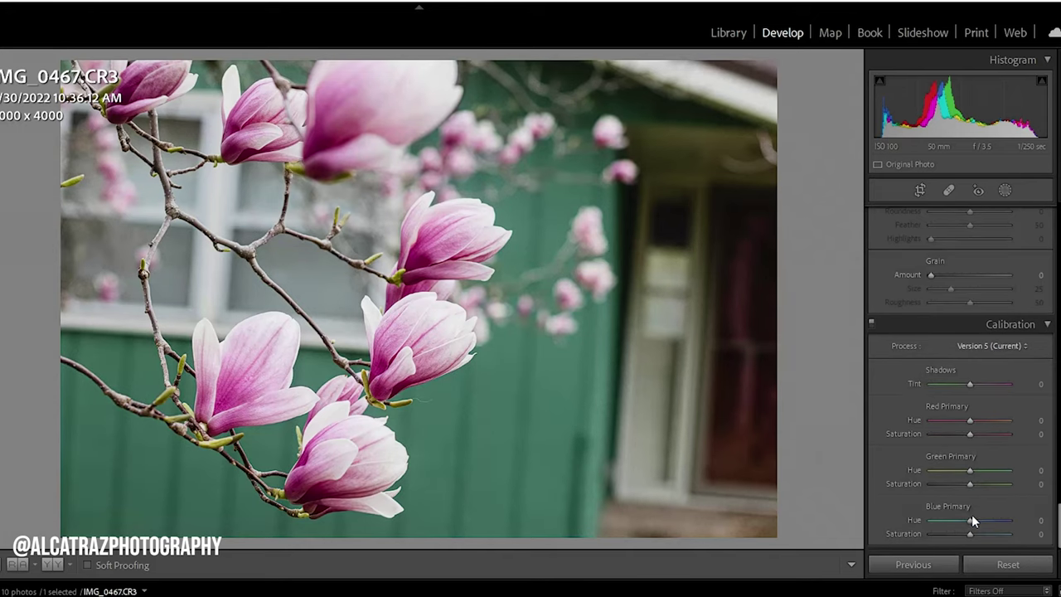
pyautogui.moveTo(972, 473); pyautogui.dragTo(979, 474)
pyautogui.moveTo(972, 480); pyautogui.dragTo(969, 482)
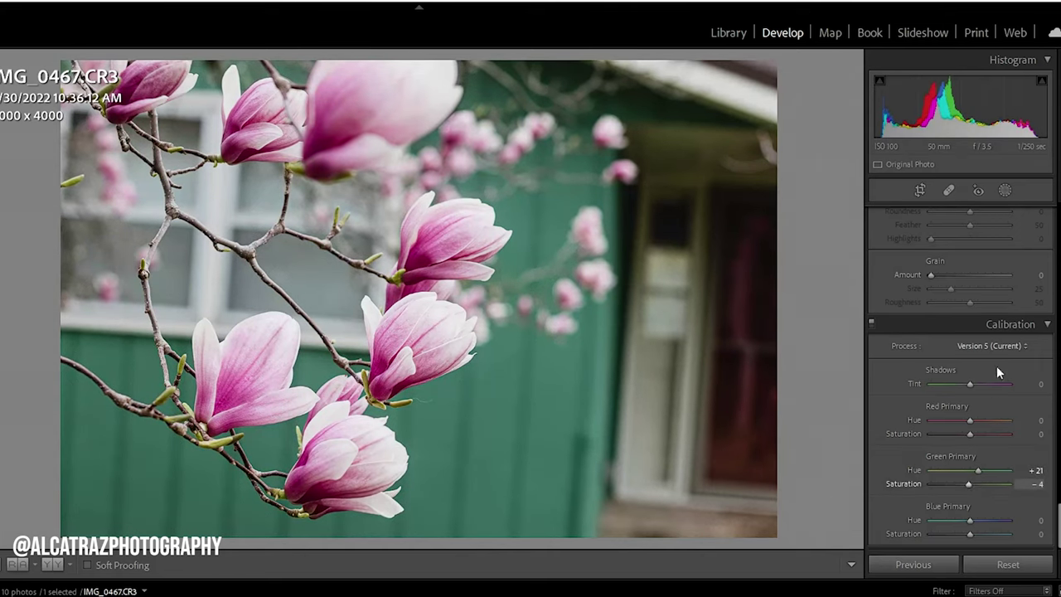
# Darken the photo's edges with a post-crop vignette Amount of -11
pyautogui.scroll(3, 1010, 281)
pyautogui.scroll(1, 1010, 280)
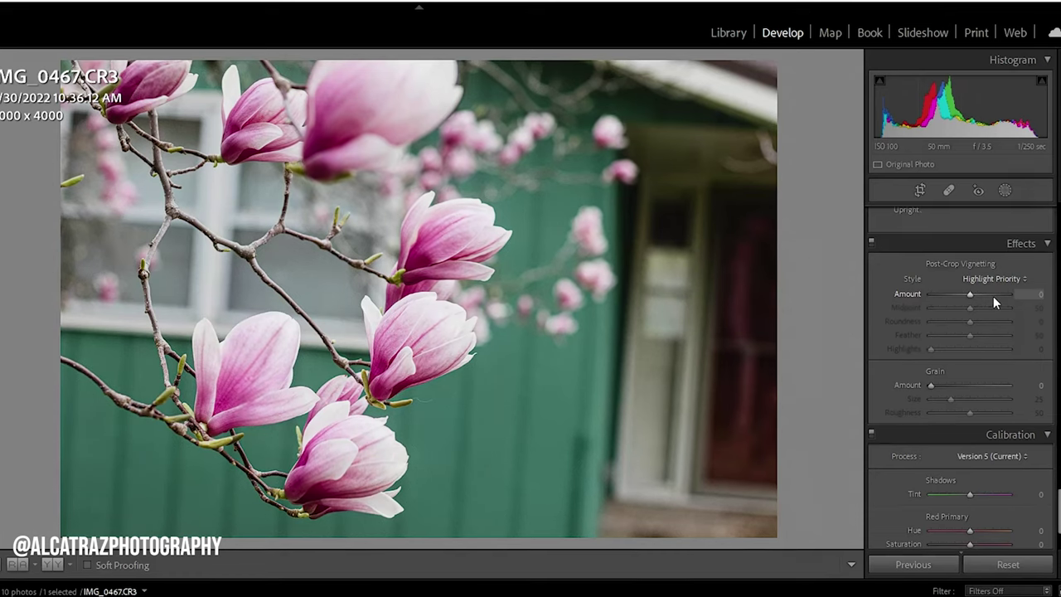
pyautogui.moveTo(970, 294); pyautogui.dragTo(966, 292)
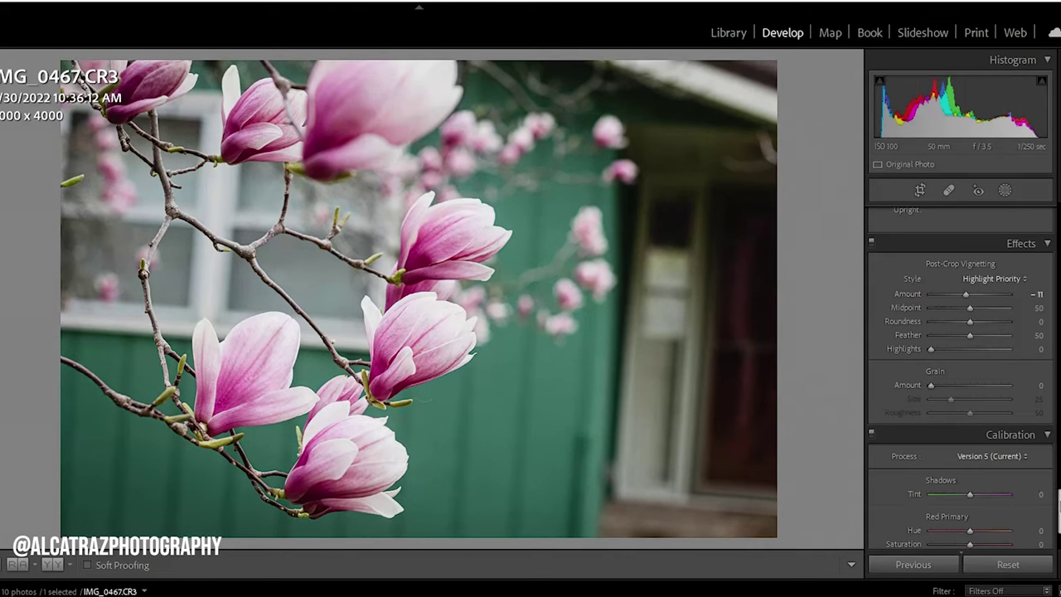
# Straighten the photo with the Auto Upright correction and constrain the crop to remove the blank edges
pyautogui.scroll(3, 961, 377)
pyautogui.scroll(8, 926, 305)
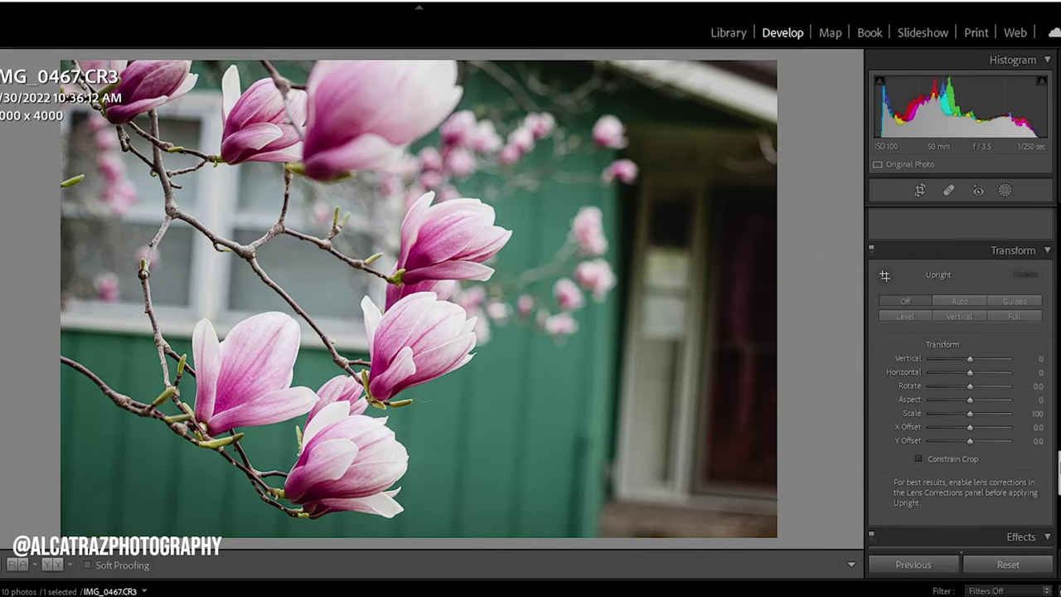
pyautogui.click(954, 303)
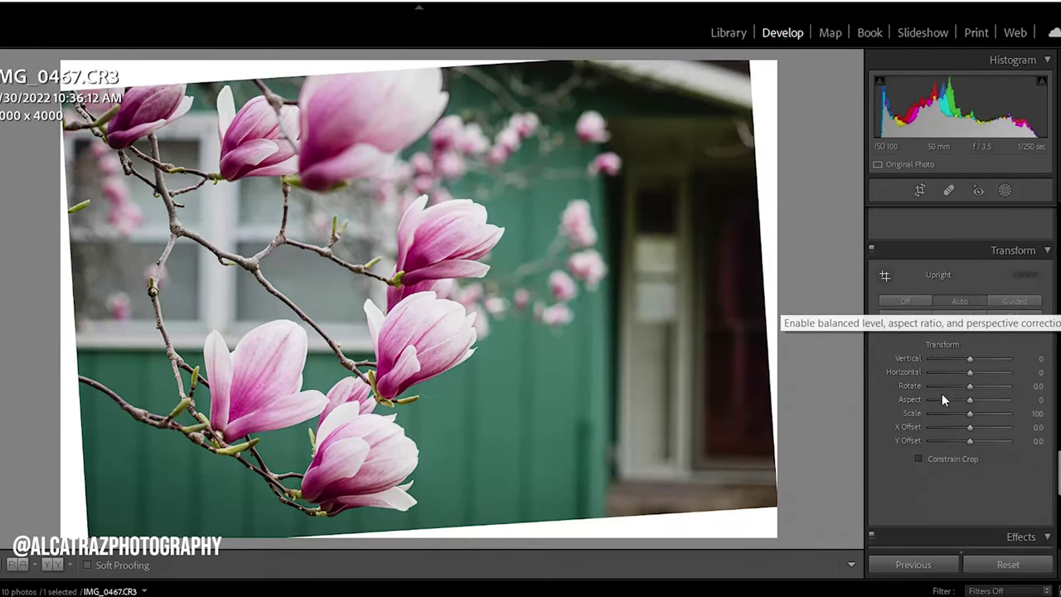
pyautogui.click(918, 458)
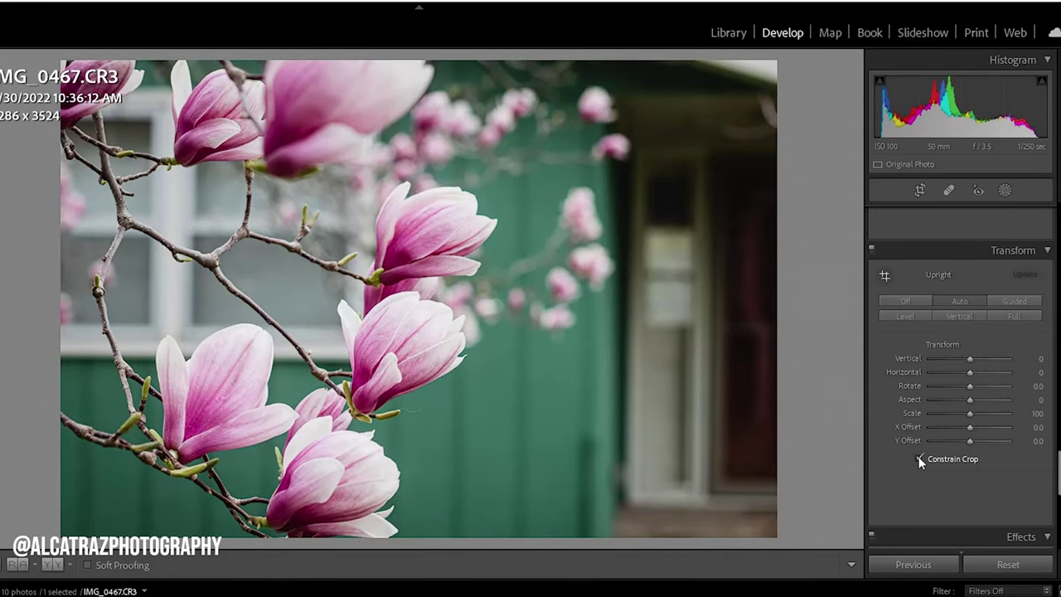
# Turn on chromatic aberration removal and lens profile corrections for the photo
pyautogui.scroll(6, 952, 513)
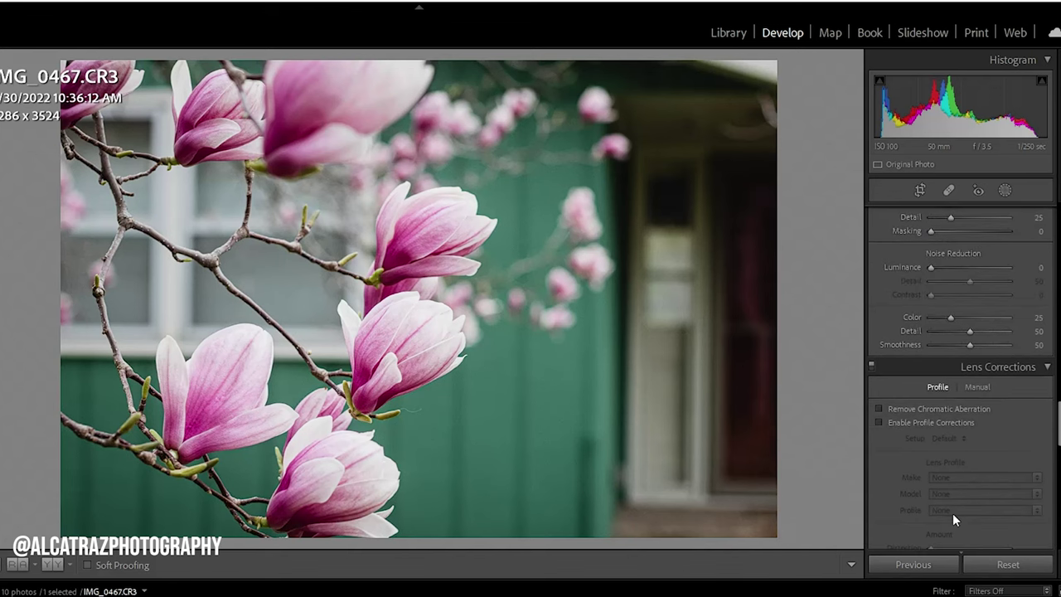
pyautogui.click(879, 422)
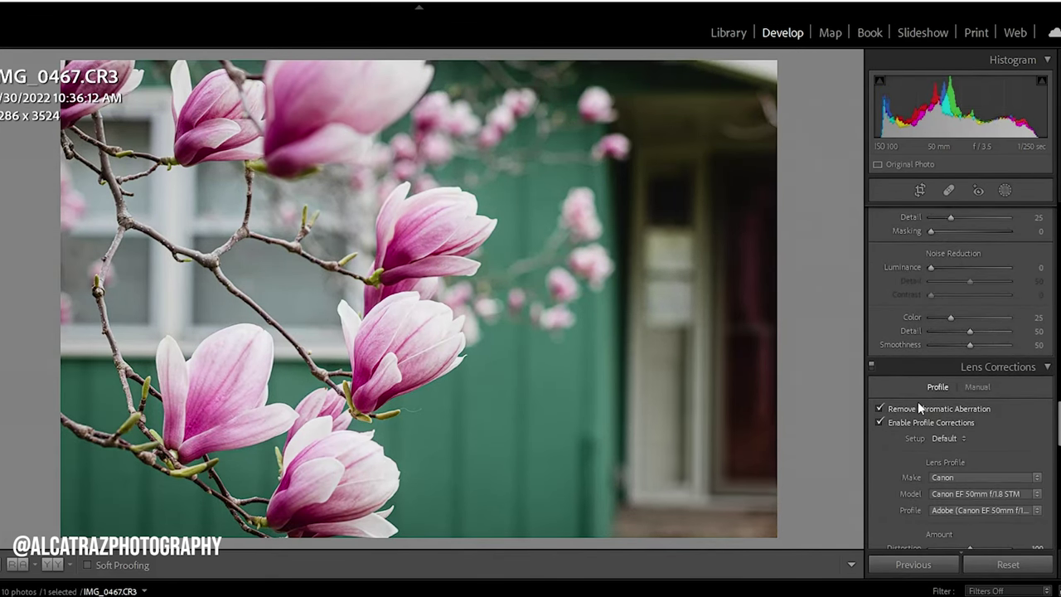
# Set the Sharpening Amount to 0, with Luminance noise reduction at 32 and Color noise reduction at 39
pyautogui.scroll(3, 917, 403)
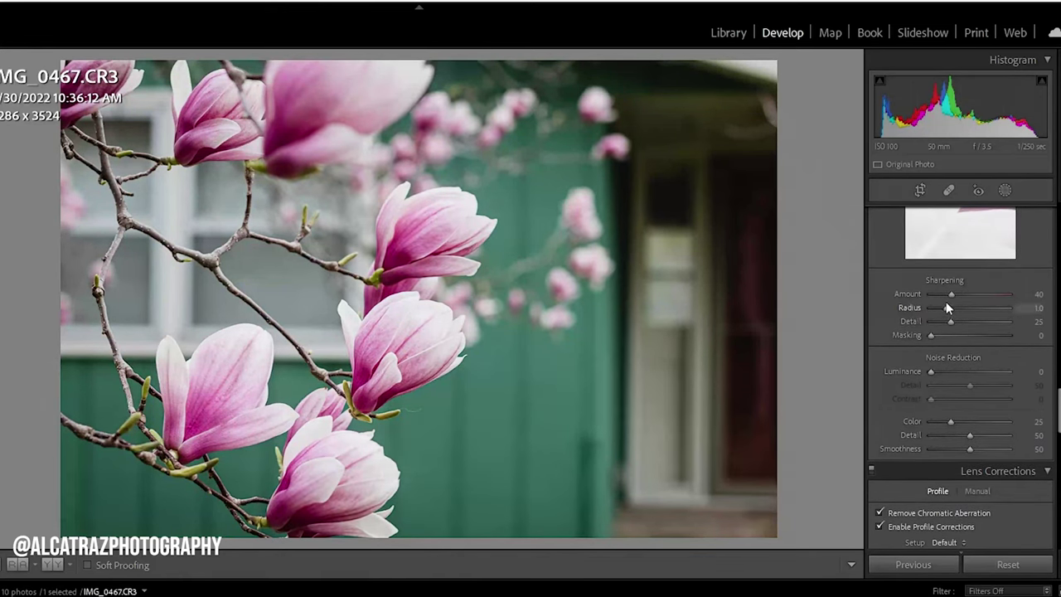
pyautogui.moveTo(952, 294); pyautogui.dragTo(696, 309)
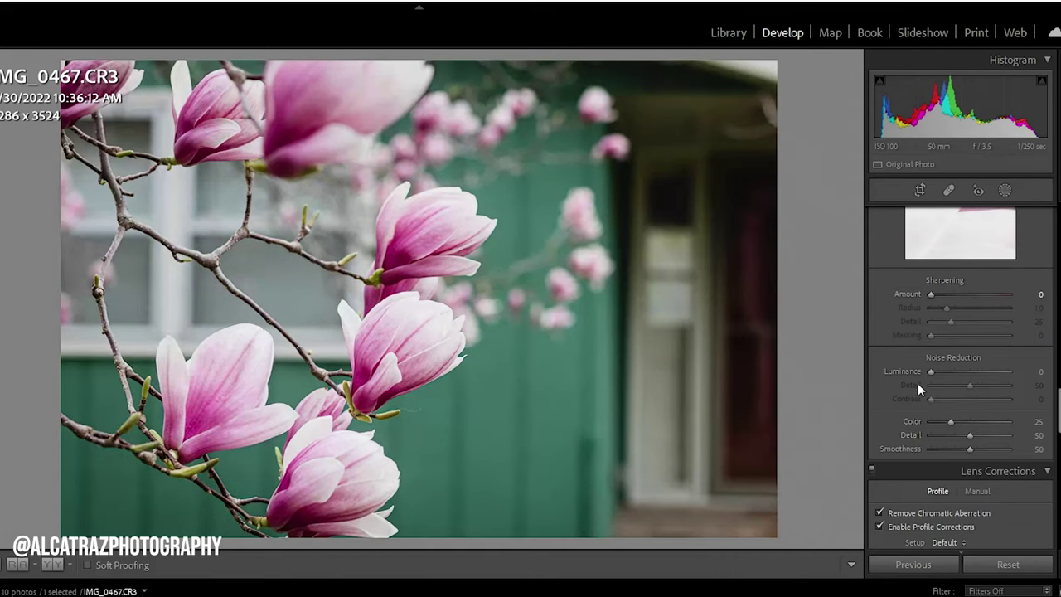
pyautogui.moveTo(929, 372); pyautogui.dragTo(954, 370)
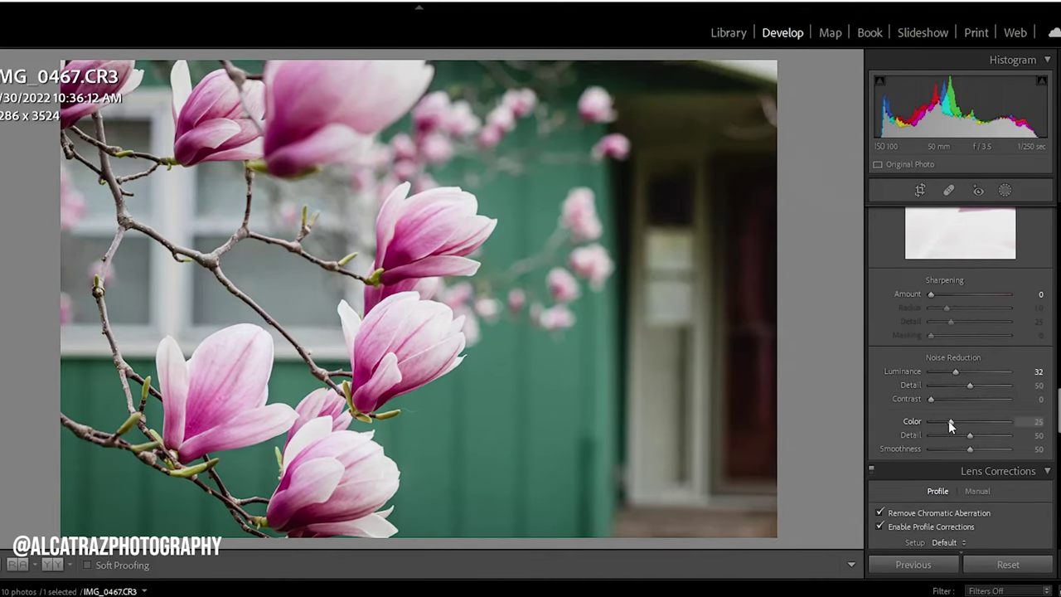
pyautogui.moveTo(950, 425); pyautogui.dragTo(960, 423)
# Color grade the highlights with Hue 189 and Saturation 12
pyautogui.scroll(5, 960, 423)
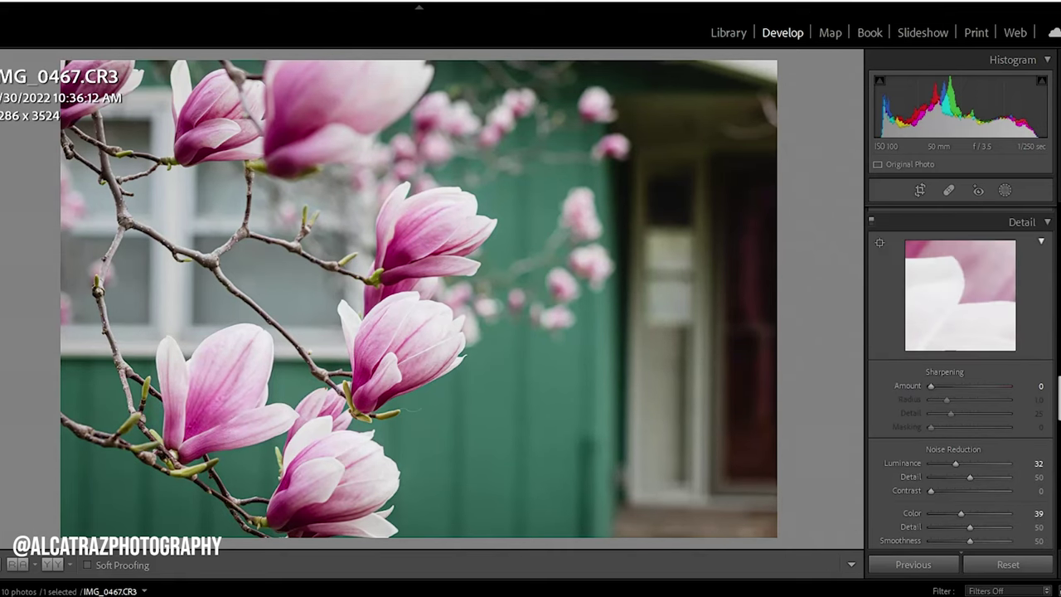
pyautogui.scroll(5, 961, 373)
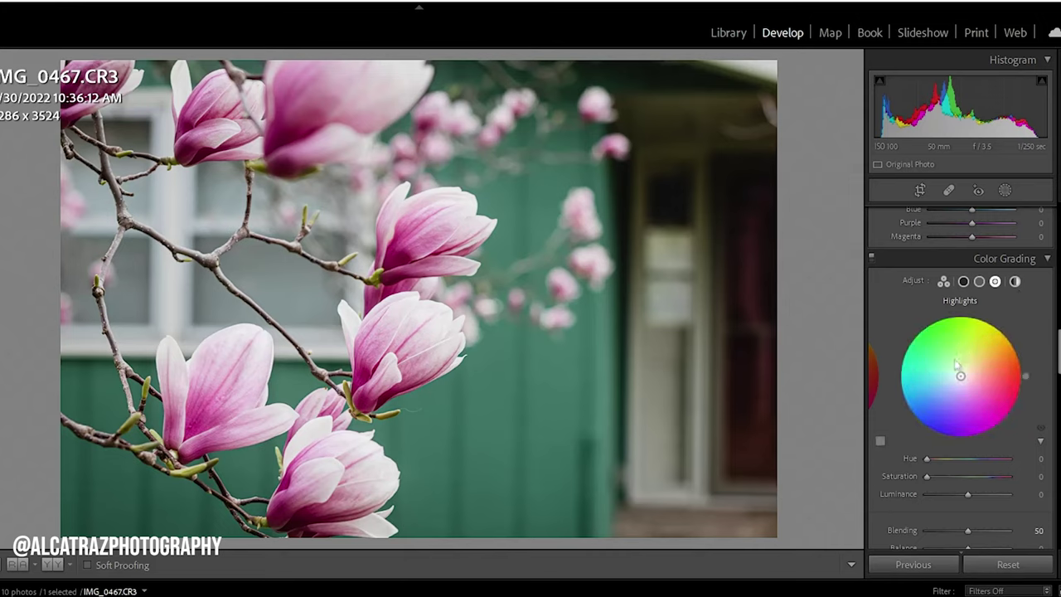
pyautogui.moveTo(922, 473)
pyautogui.mouseDown()
pyautogui.moveTo(932, 459)
pyautogui.moveTo(971, 458)
pyautogui.mouseUp()
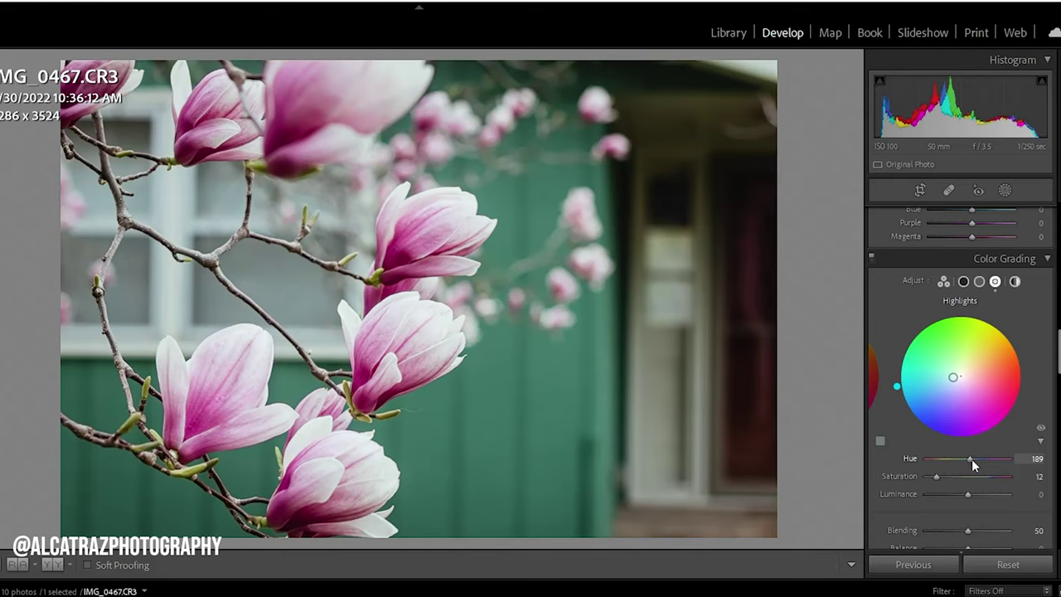
# Color grade the midtones with Hue 162 and Saturation 14
pyautogui.click(983, 283)
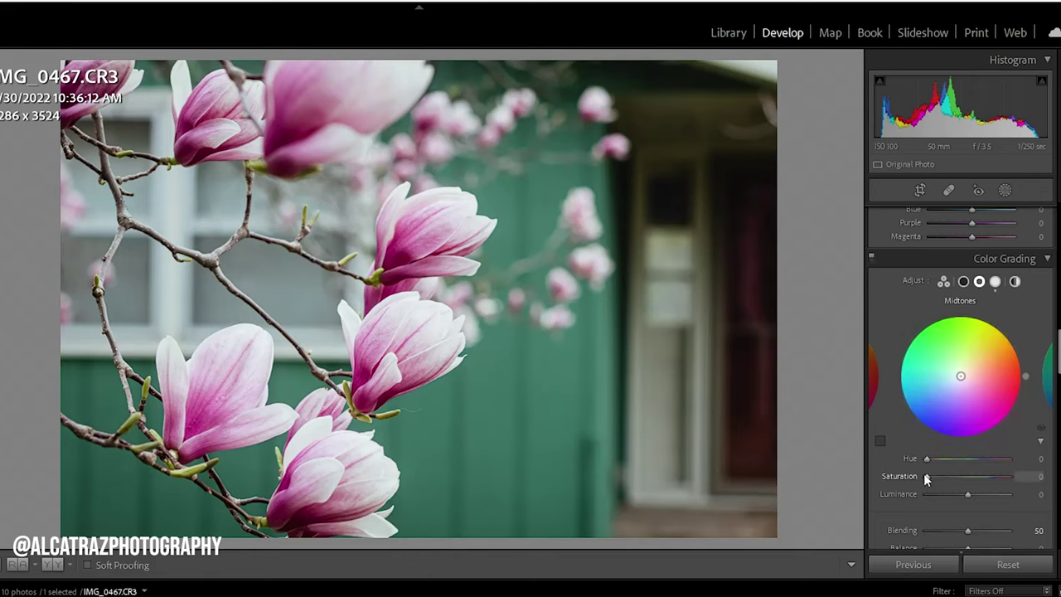
pyautogui.press('Up')
pyautogui.press('Up')
pyautogui.press('Up')
pyautogui.press('Up')
pyautogui.press('Up')
pyautogui.press('Up')
pyautogui.press('Up')
pyautogui.press('Up')
pyautogui.press('Up')
pyautogui.press('Up')
pyautogui.press('Up')
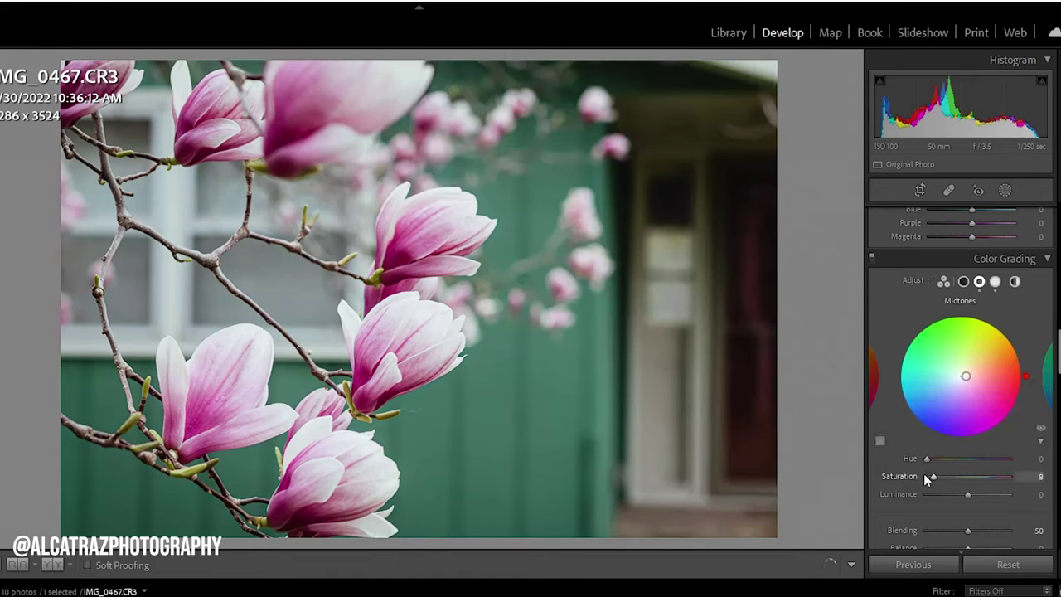
pyautogui.press('Up')
pyautogui.press('Up')
pyautogui.press('Up')
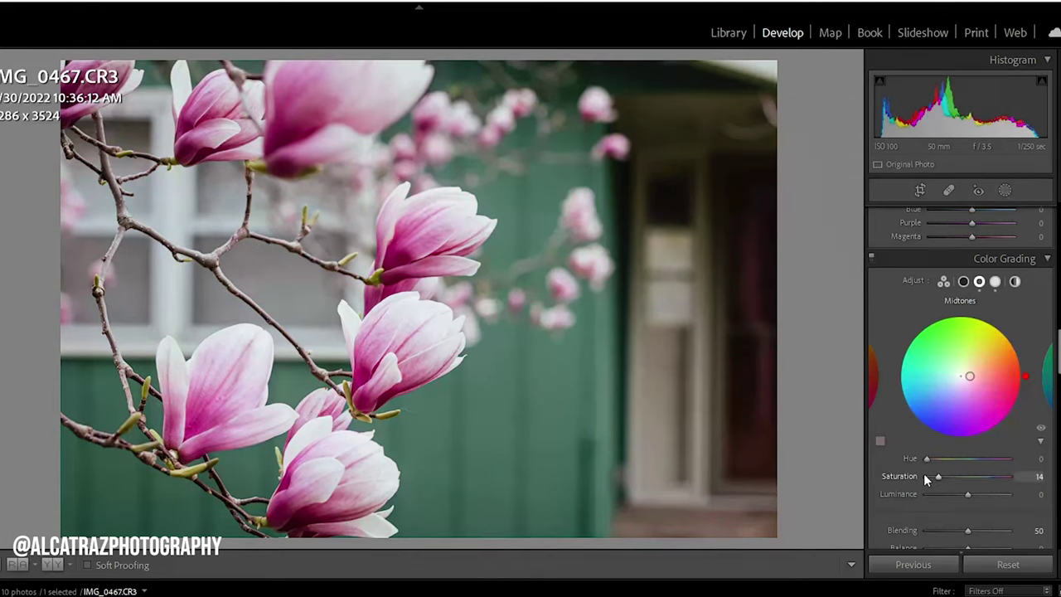
pyautogui.moveTo(923, 455); pyautogui.dragTo(961, 467)
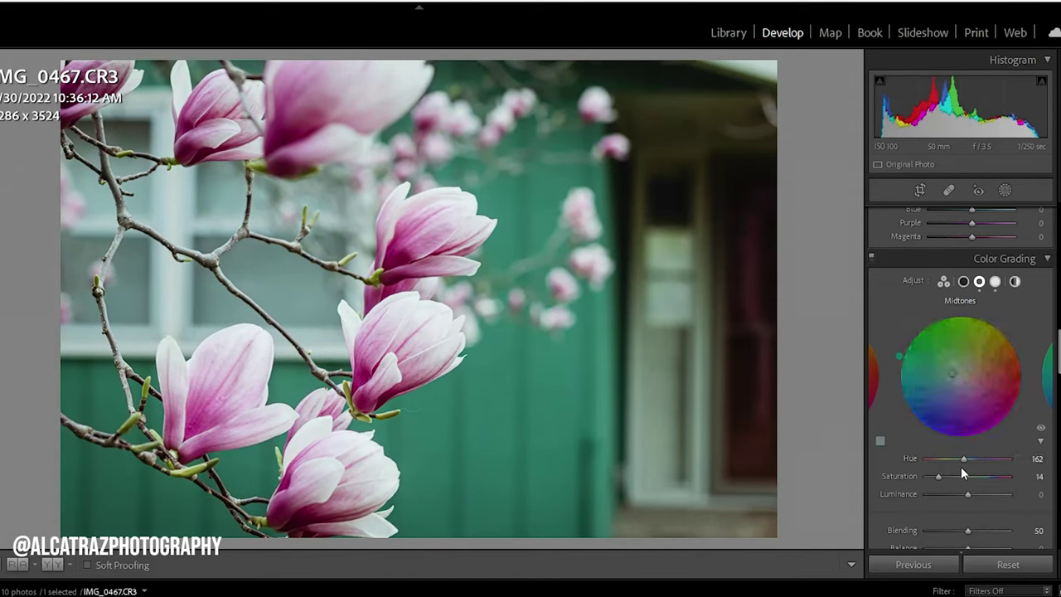
# Color grade the shadows with Hue 315 and Saturation 12
pyautogui.click(963, 281)
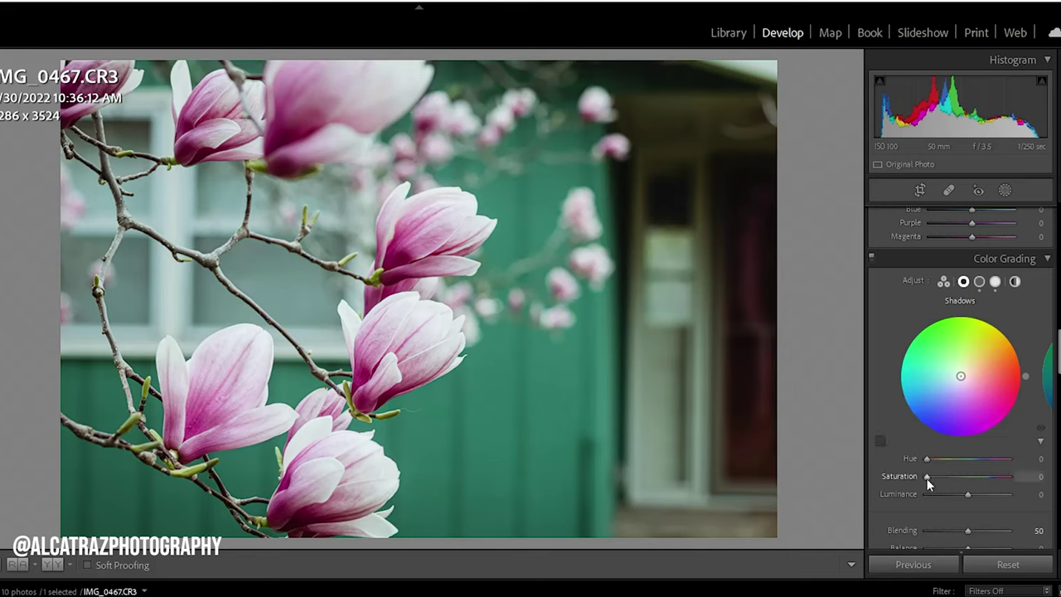
pyautogui.press('Up')
pyautogui.press('Up')
pyautogui.press('Up')
pyautogui.press('Up')
pyautogui.press('Up')
pyautogui.press('Up')
pyautogui.press('Up')
pyautogui.press('Up')
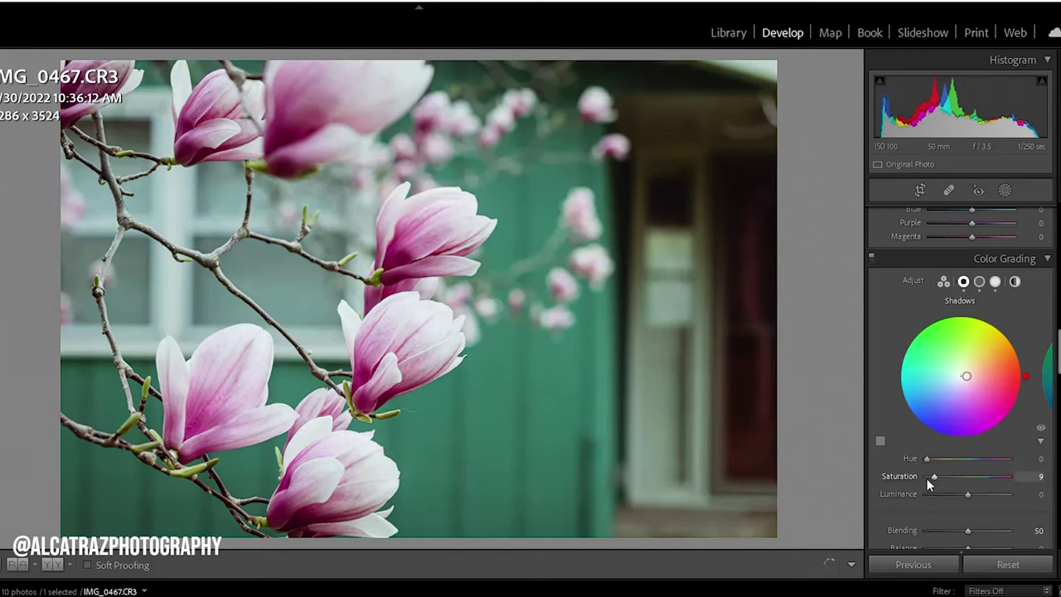
pyautogui.press('Down')
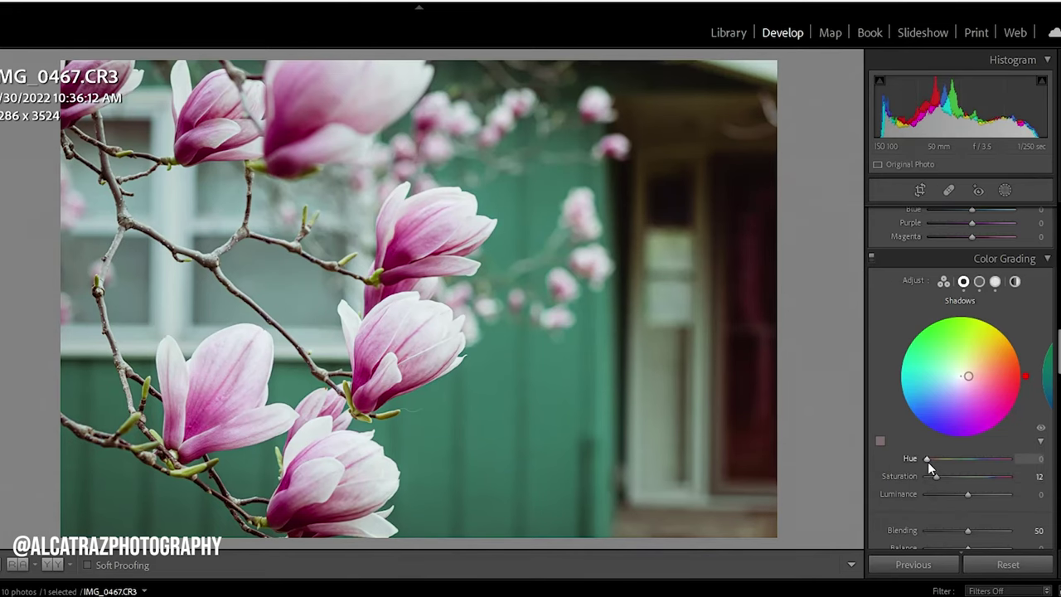
pyautogui.moveTo(928, 459); pyautogui.dragTo(999, 465)
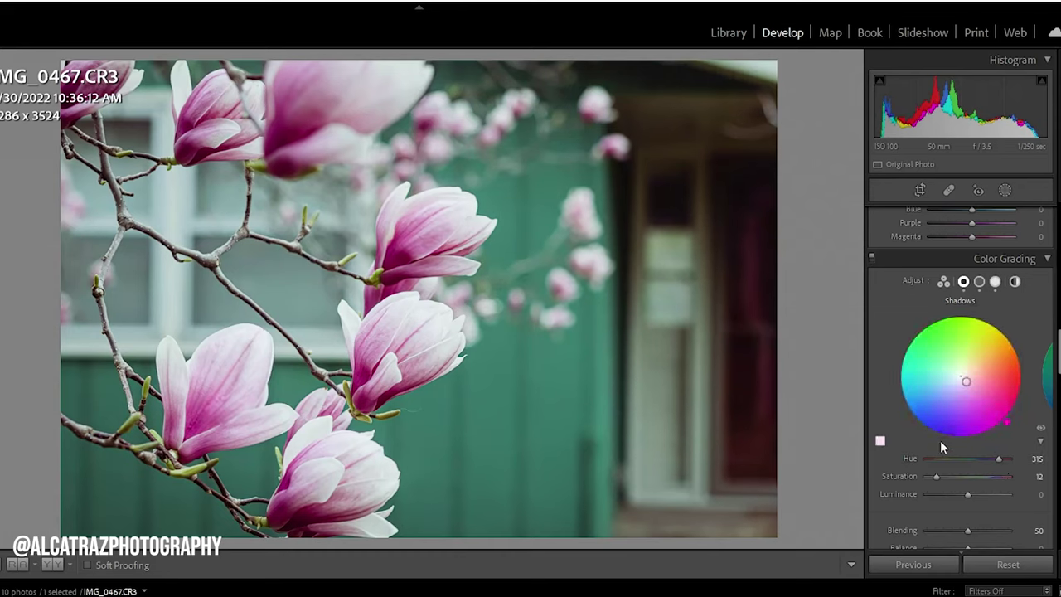
pyautogui.scroll(5, 940, 440)
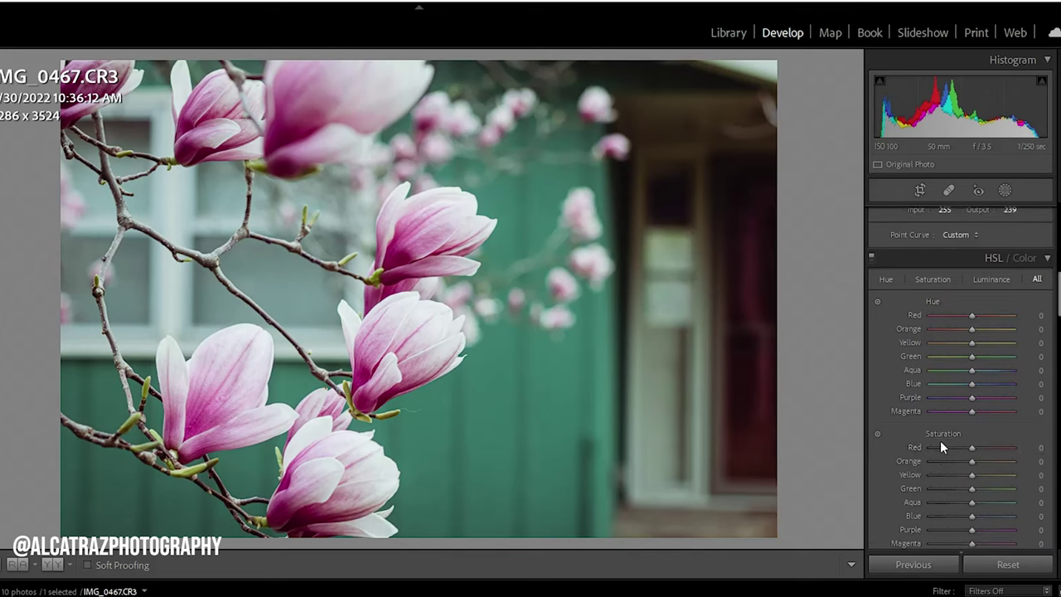
# Set the HSL Hue values to Red -100, Orange -5, Yellow +3, Green +12, Aqua +8, Purple -12 and Magenta +33
pyautogui.moveTo(972, 313); pyautogui.dragTo(749, 326)
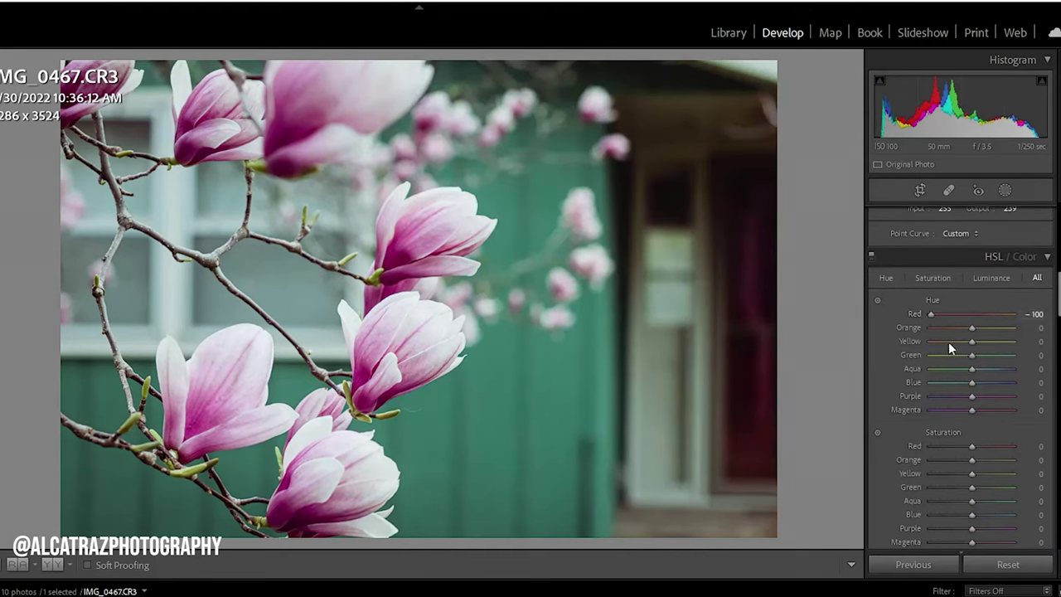
pyautogui.moveTo(972, 328); pyautogui.dragTo(973, 342)
pyautogui.moveTo(973, 355); pyautogui.dragTo(975, 356)
pyautogui.moveTo(973, 366); pyautogui.dragTo(976, 367)
pyautogui.moveTo(971, 394); pyautogui.dragTo(984, 411)
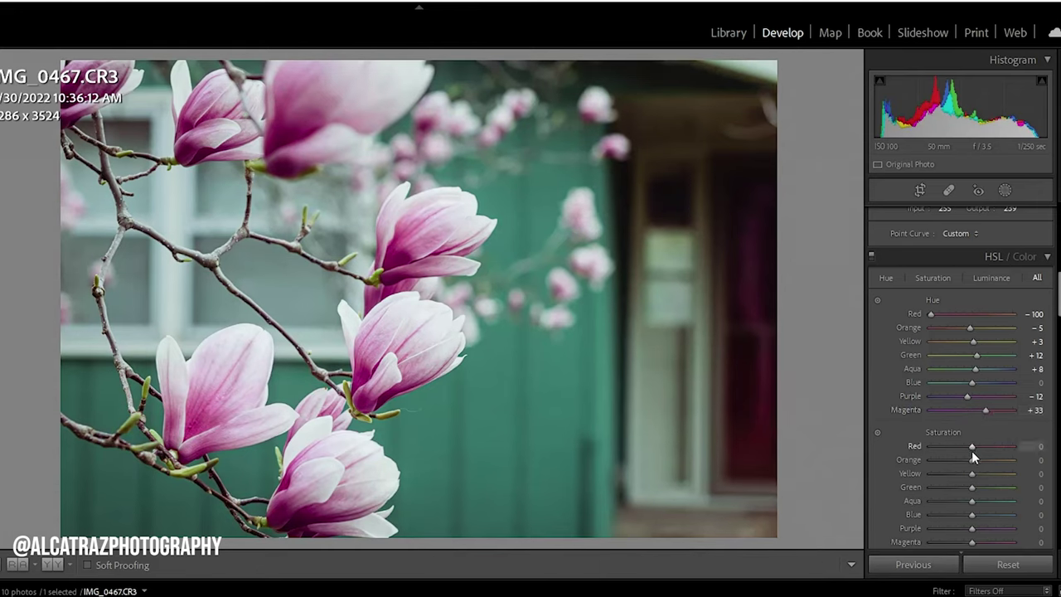
# Set the HSL Saturation values to Red +30, Orange and Yellow -100, Green +58, Aqua +60, Purple +32 and Magenta +72
pyautogui.moveTo(974, 450); pyautogui.dragTo(985, 450)
pyautogui.moveTo(970, 460); pyautogui.dragTo(801, 466)
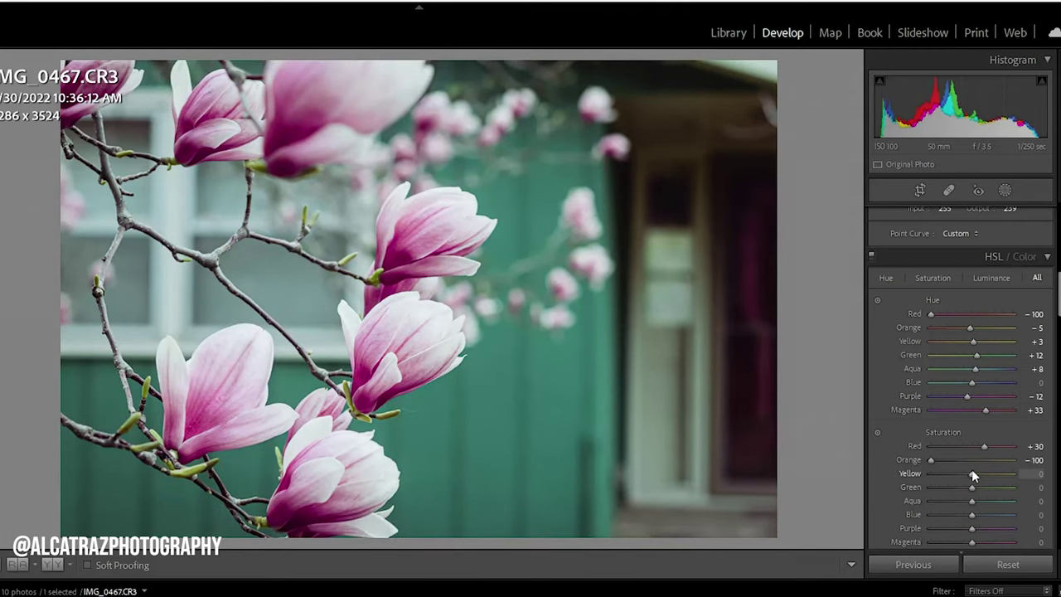
pyautogui.moveTo(971, 473); pyautogui.dragTo(784, 463)
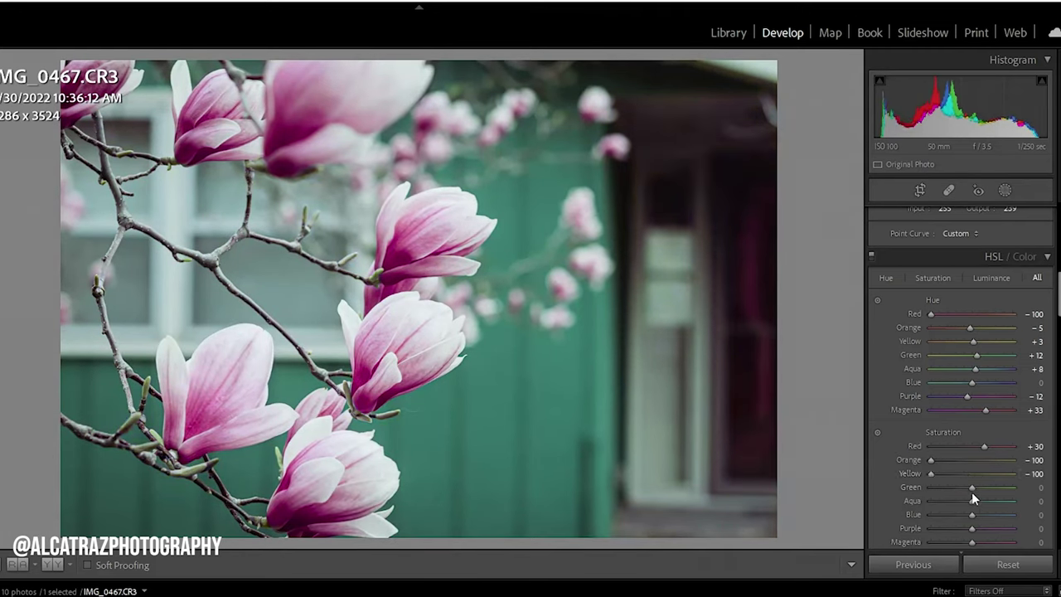
pyautogui.moveTo(971, 484); pyautogui.dragTo(995, 501)
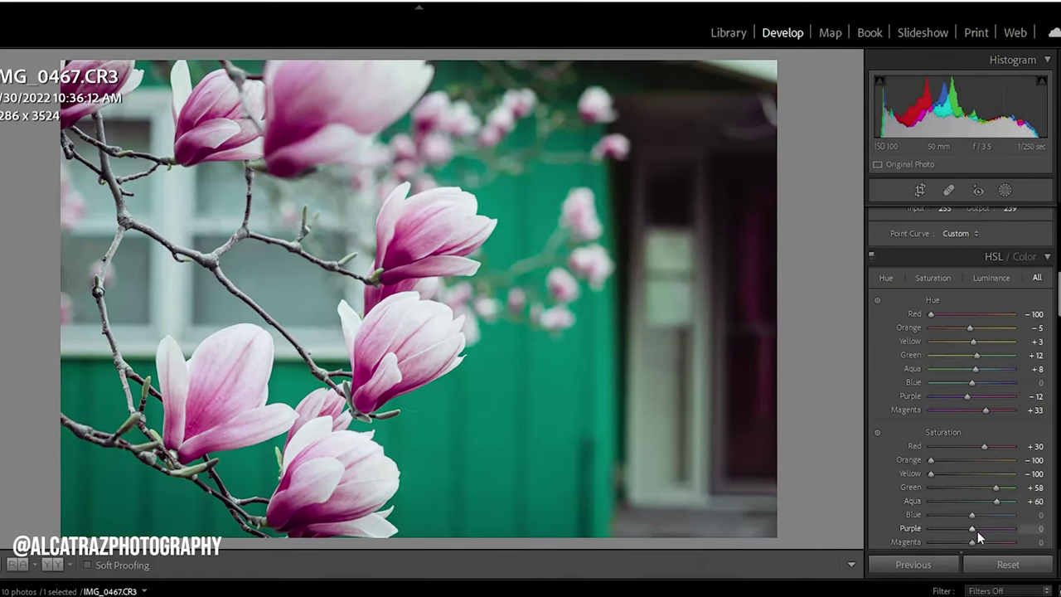
pyautogui.moveTo(974, 530); pyautogui.dragTo(986, 530)
pyautogui.moveTo(971, 541); pyautogui.dragTo(999, 545)
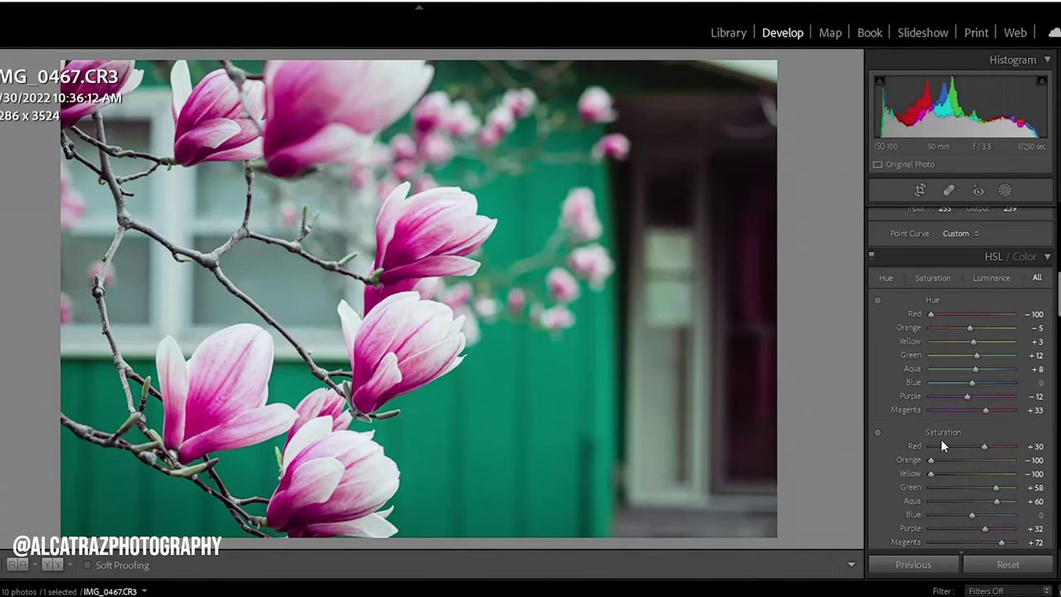
pyautogui.scroll(-3, 941, 445)
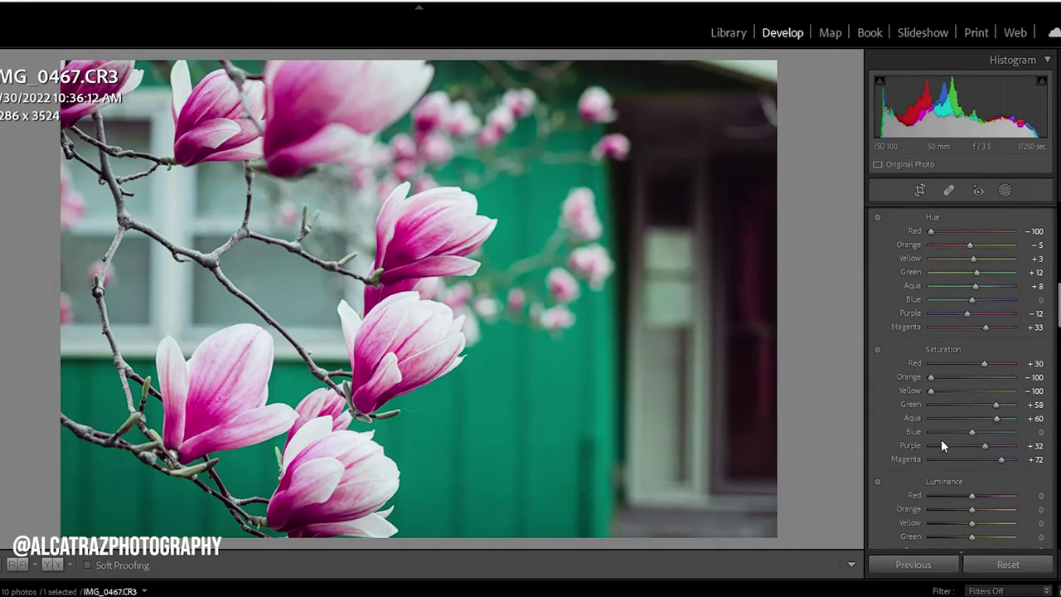
pyautogui.scroll(6, 942, 439)
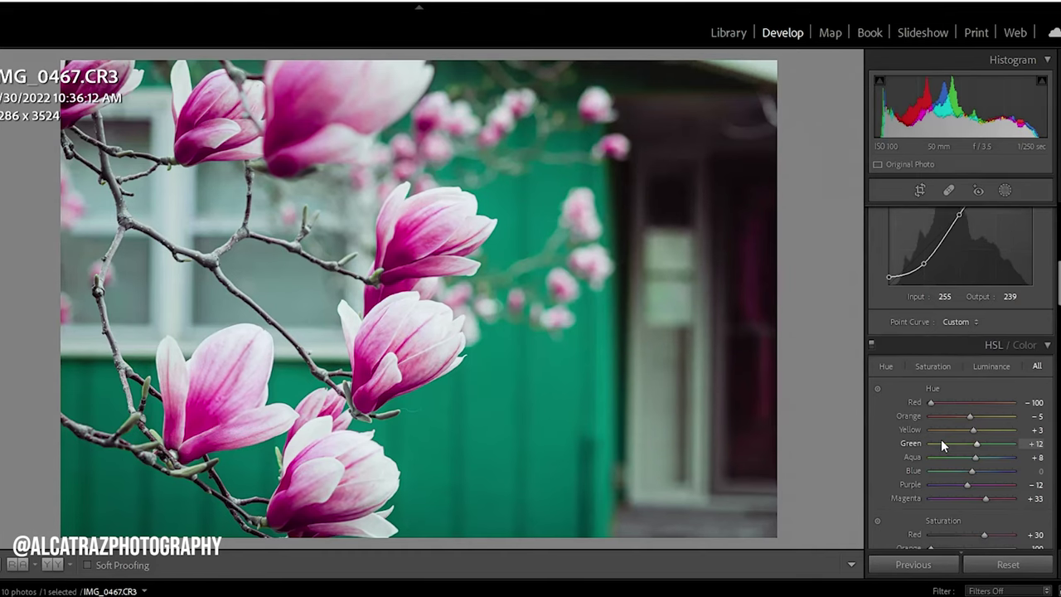
pyautogui.scroll(4, 941, 439)
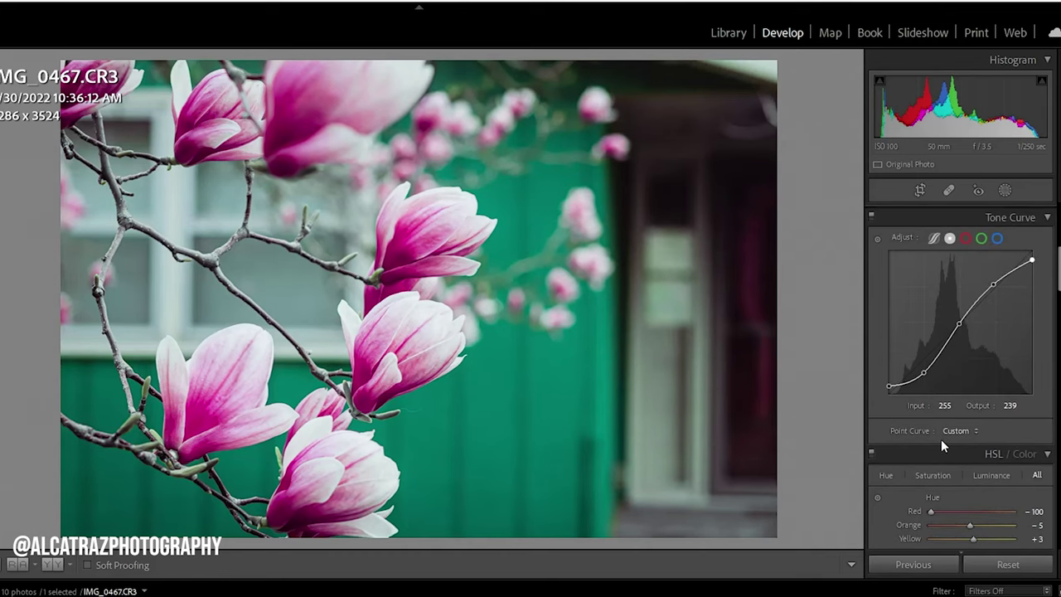
pyautogui.click(918, 192)
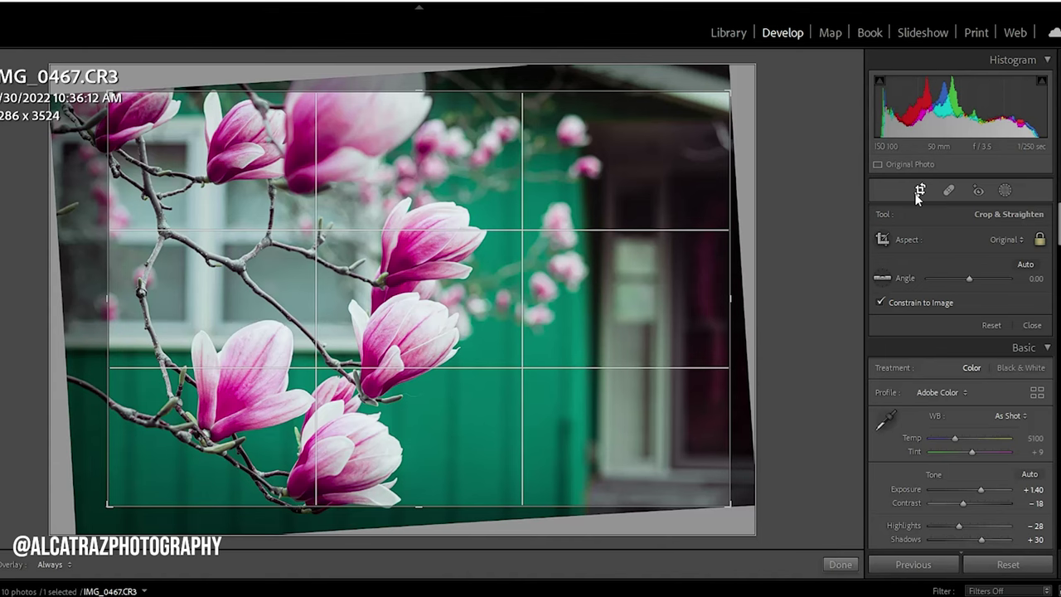
pyautogui.click(919, 191)
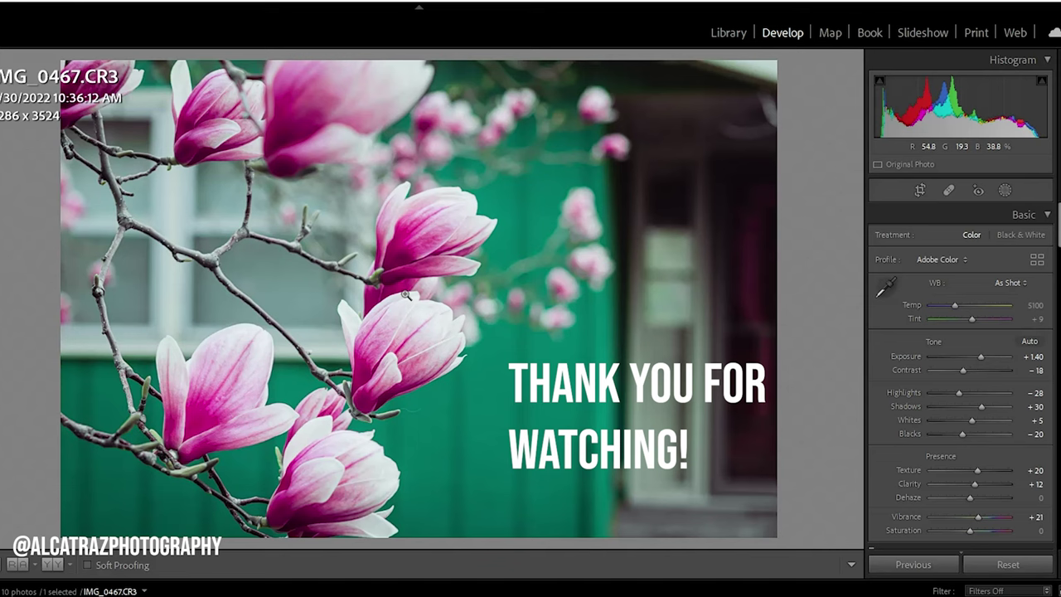
pyautogui.hotkey('alt', 'Tab')
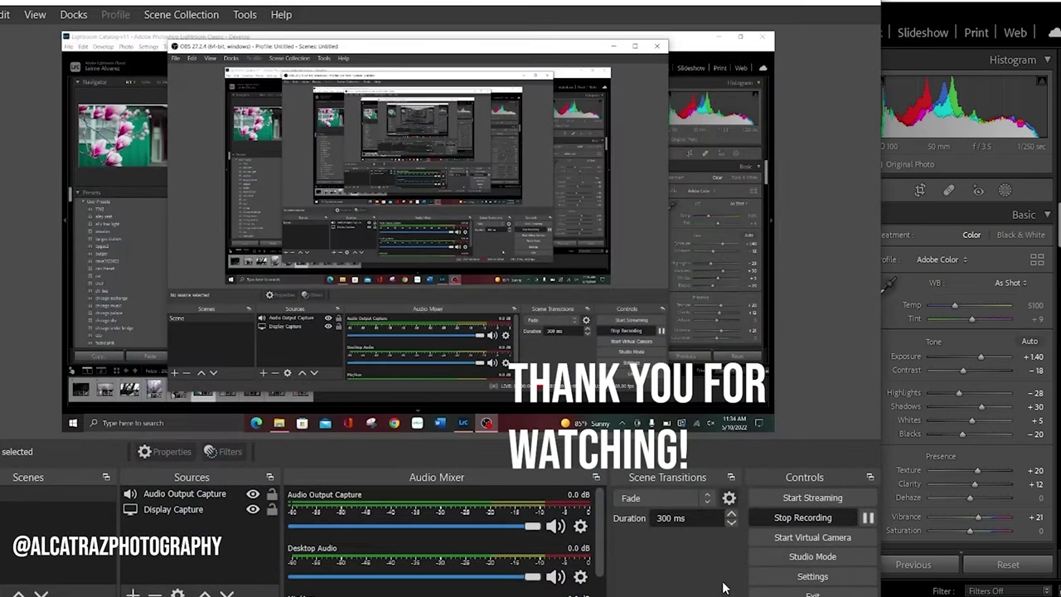
pyautogui.click(803, 517)
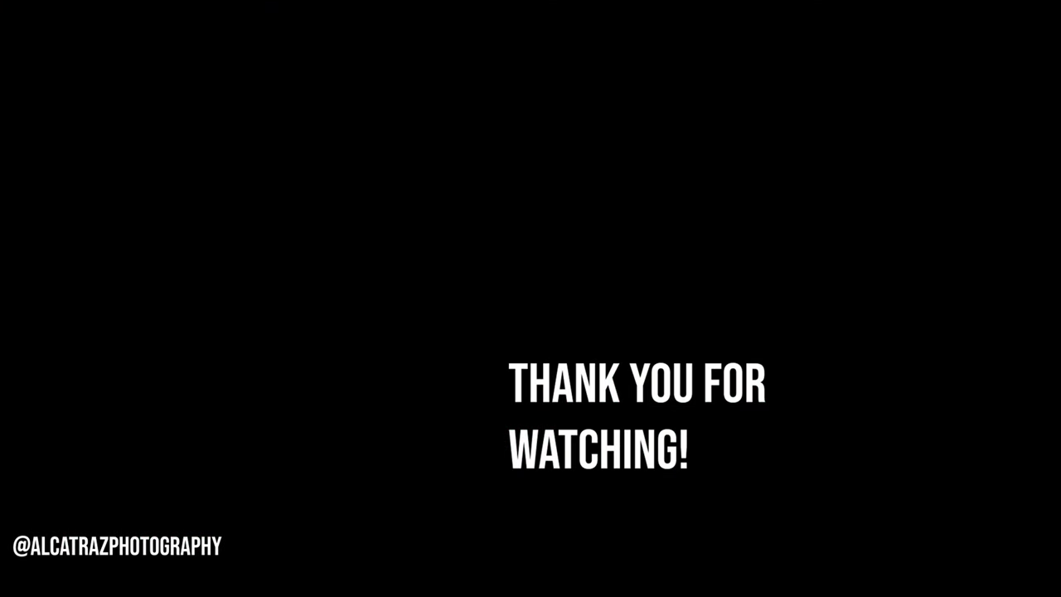